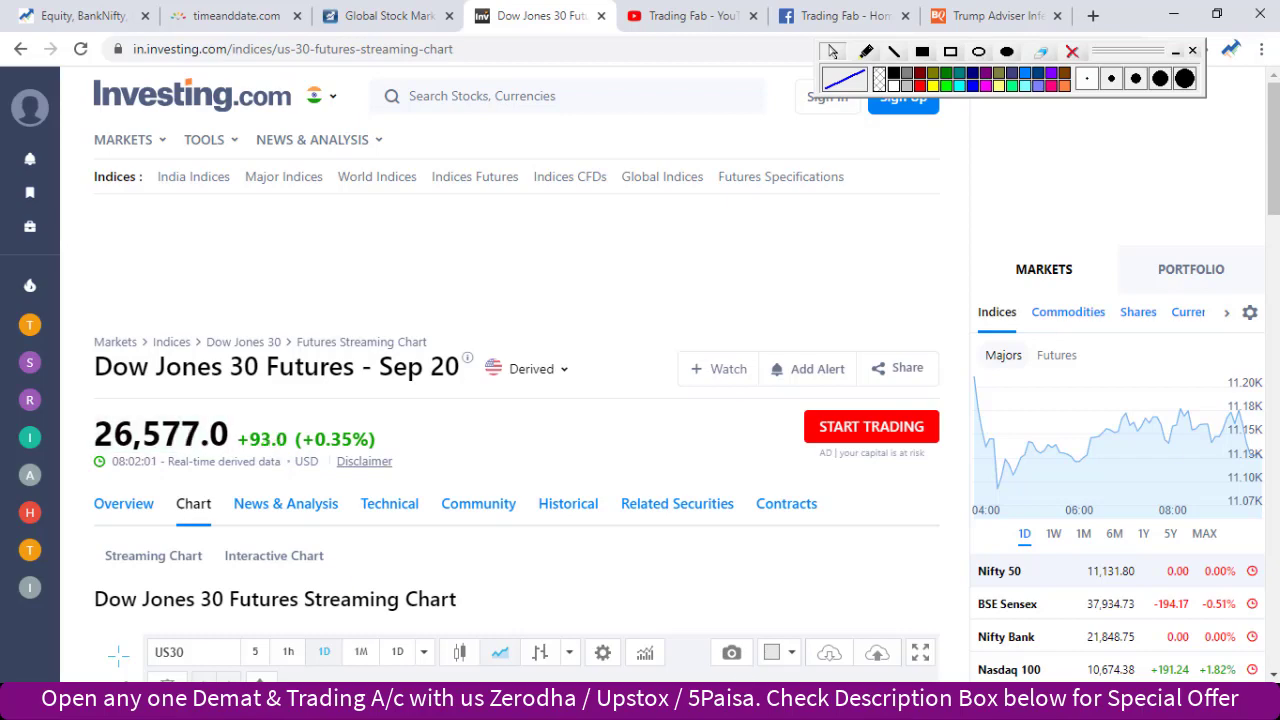
Step: Switch from the Investing.com browser tab to the TradeTiger weekly NIFTY chart
{"action": "key", "text": "alt+Tab"}
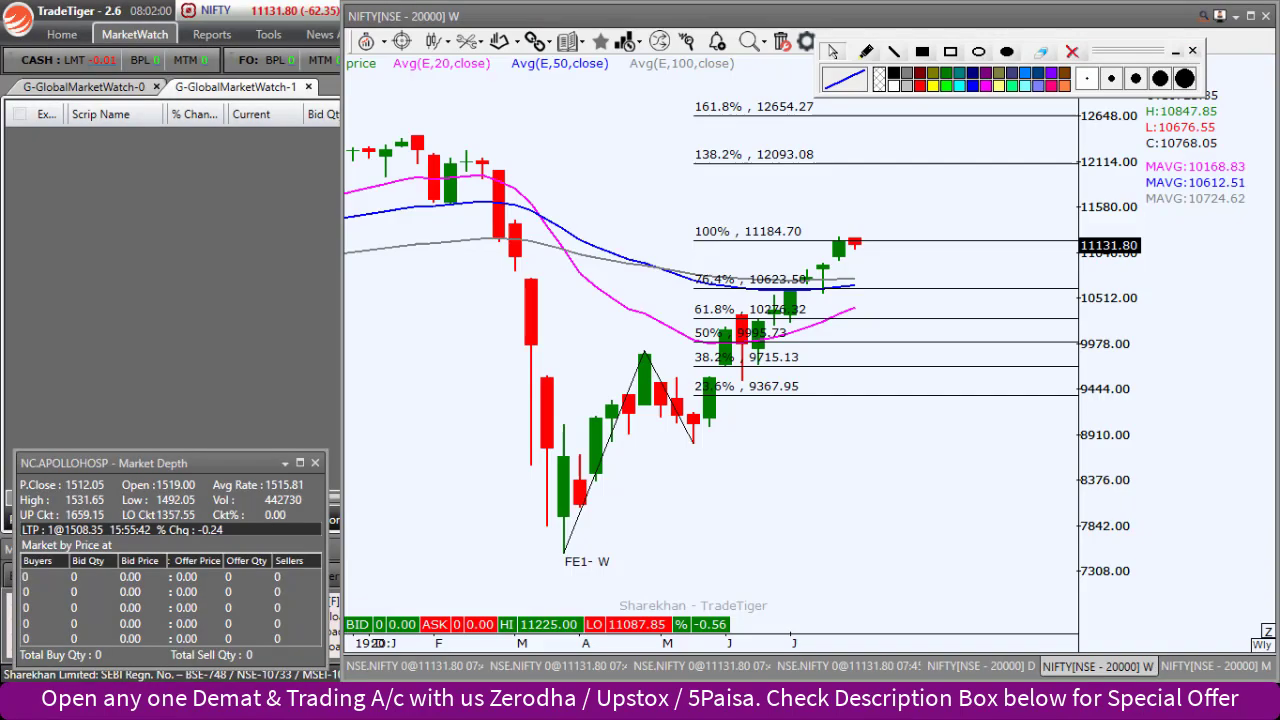
Step: Maximize the weekly NIFTY chart and pan and zoom it to review earlier months
{"action": "left_click", "coordinate": [1250, 16]}
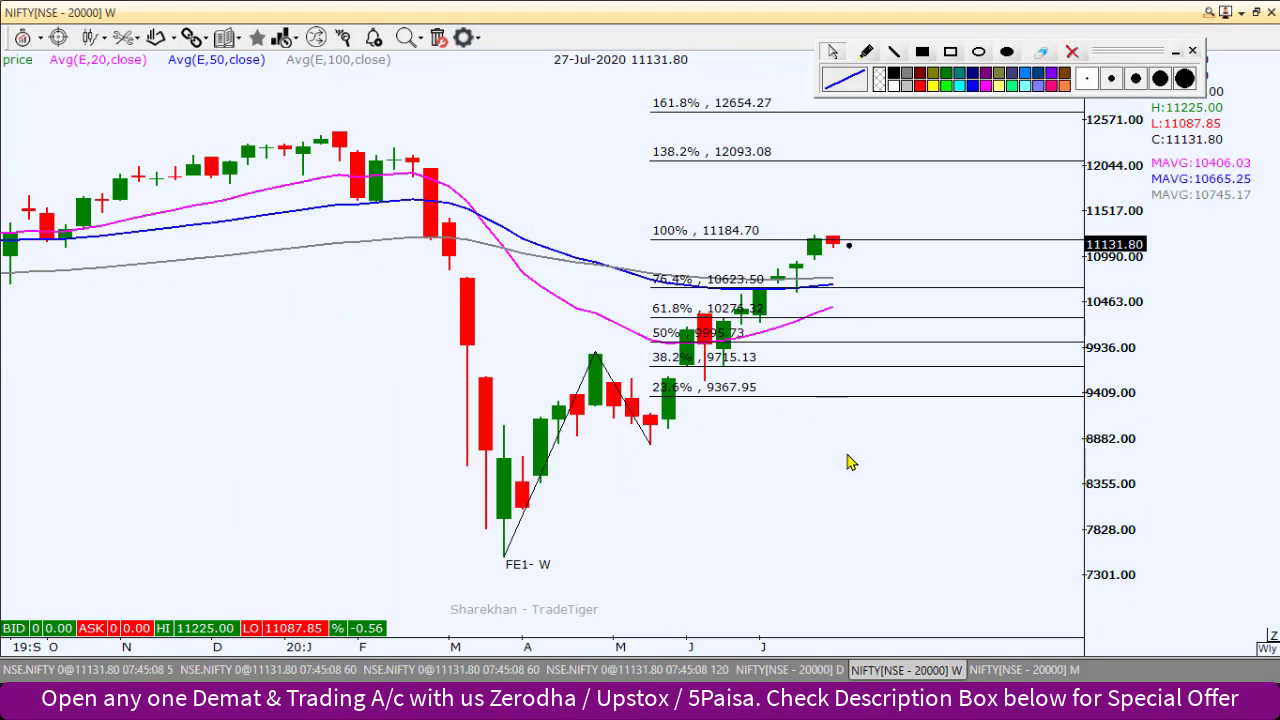
{"action": "left_click_drag", "start_coordinate": [846, 460], "coordinate": [757, 466]}
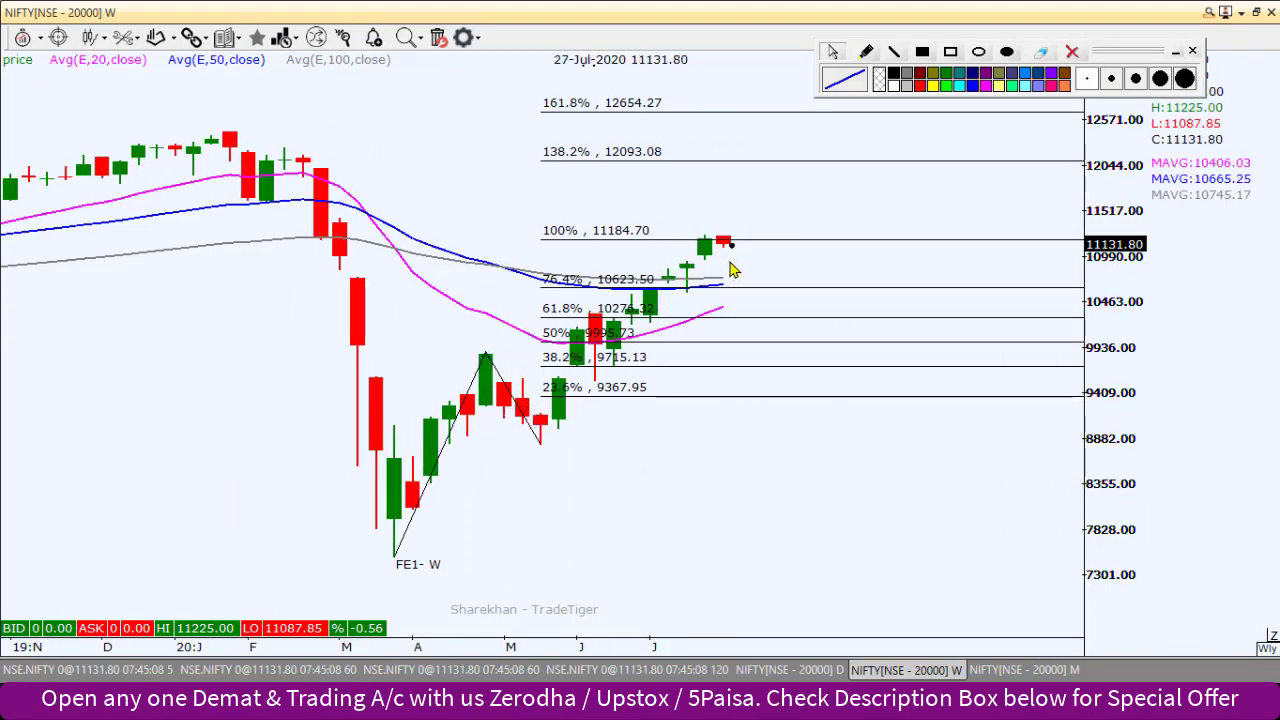
{"action": "scroll", "coordinate": [730, 268], "scroll_direction": "down", "scroll_amount": 1}
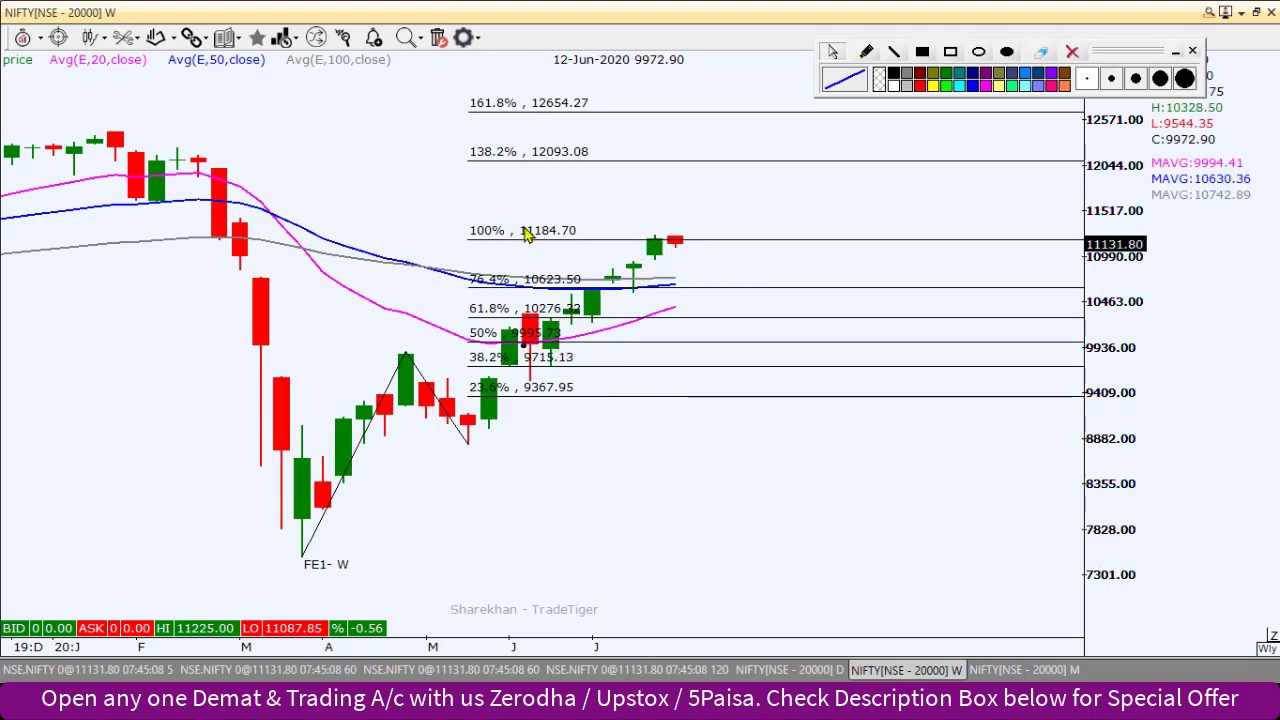
{"action": "scroll", "coordinate": [760, 256], "scroll_direction": "down", "scroll_amount": 1}
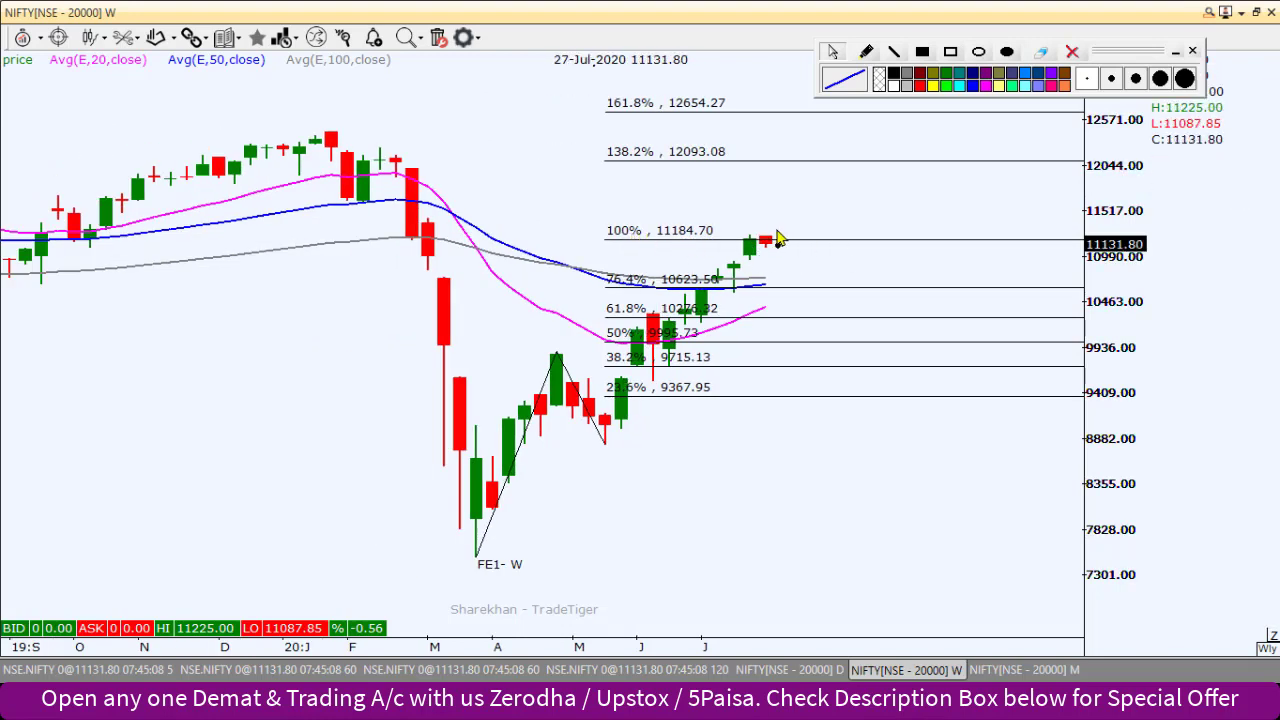
{"action": "left_click_drag", "start_coordinate": [1112, 49], "coordinate": [1045, 33]}
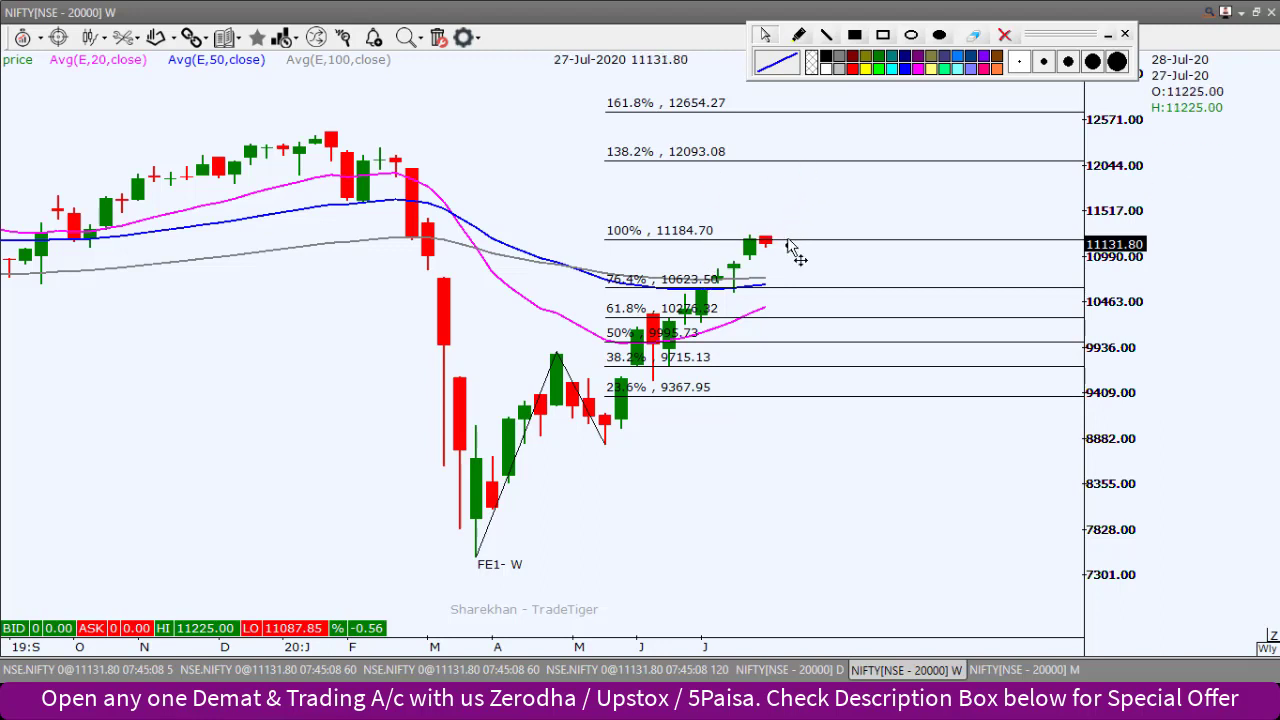
{"action": "scroll", "coordinate": [797, 251], "scroll_direction": "up", "scroll_amount": 1}
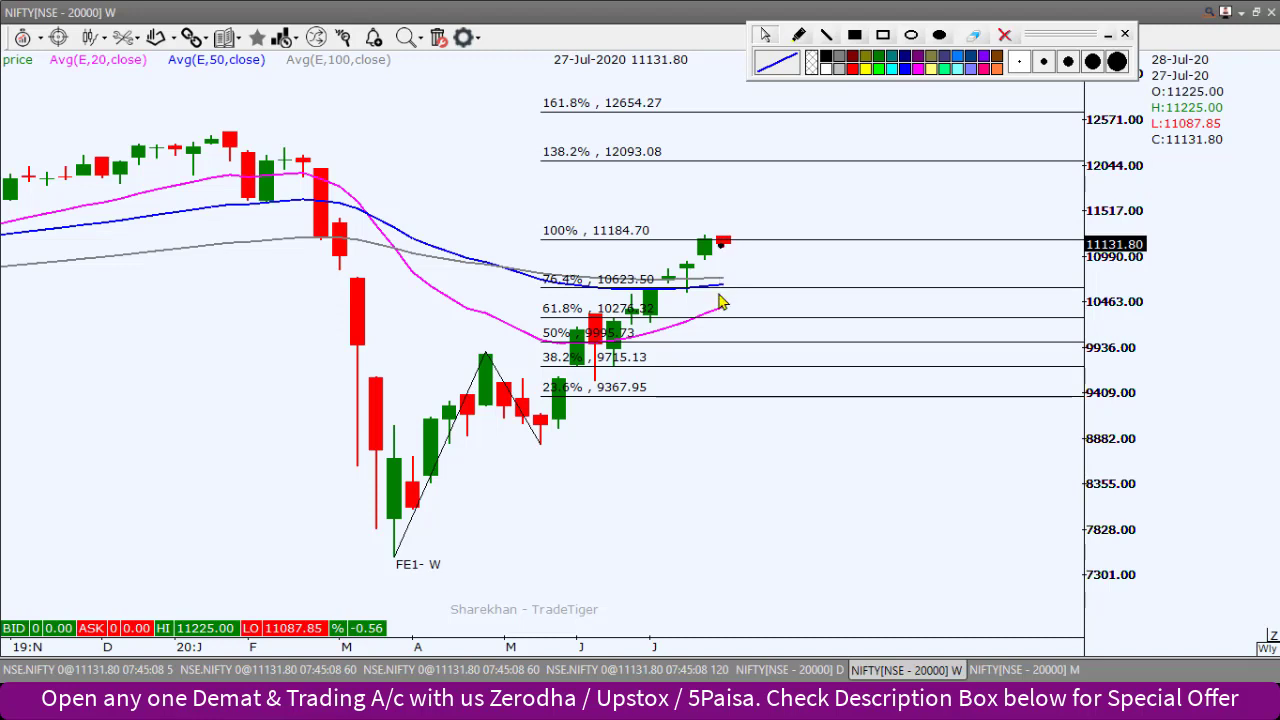
{"action": "mouse_move", "coordinate": [726, 286]}
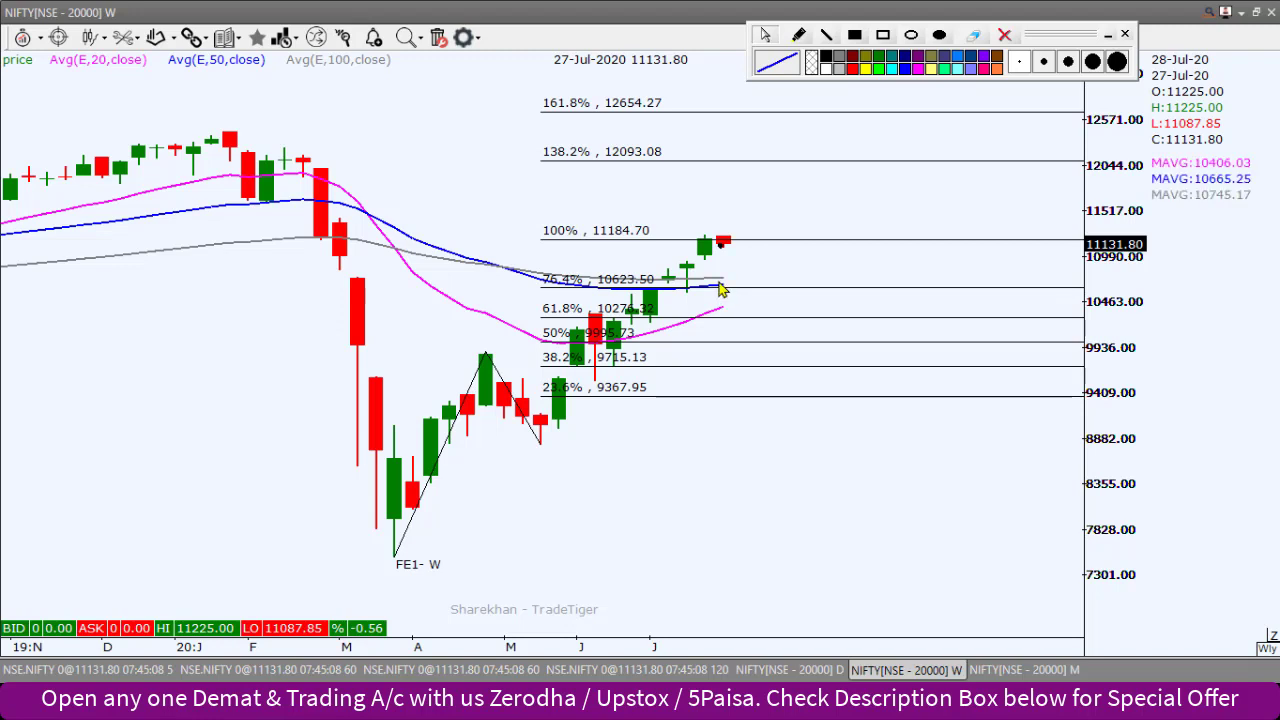
{"action": "scroll", "coordinate": [712, 250], "scroll_direction": "down", "scroll_amount": 2}
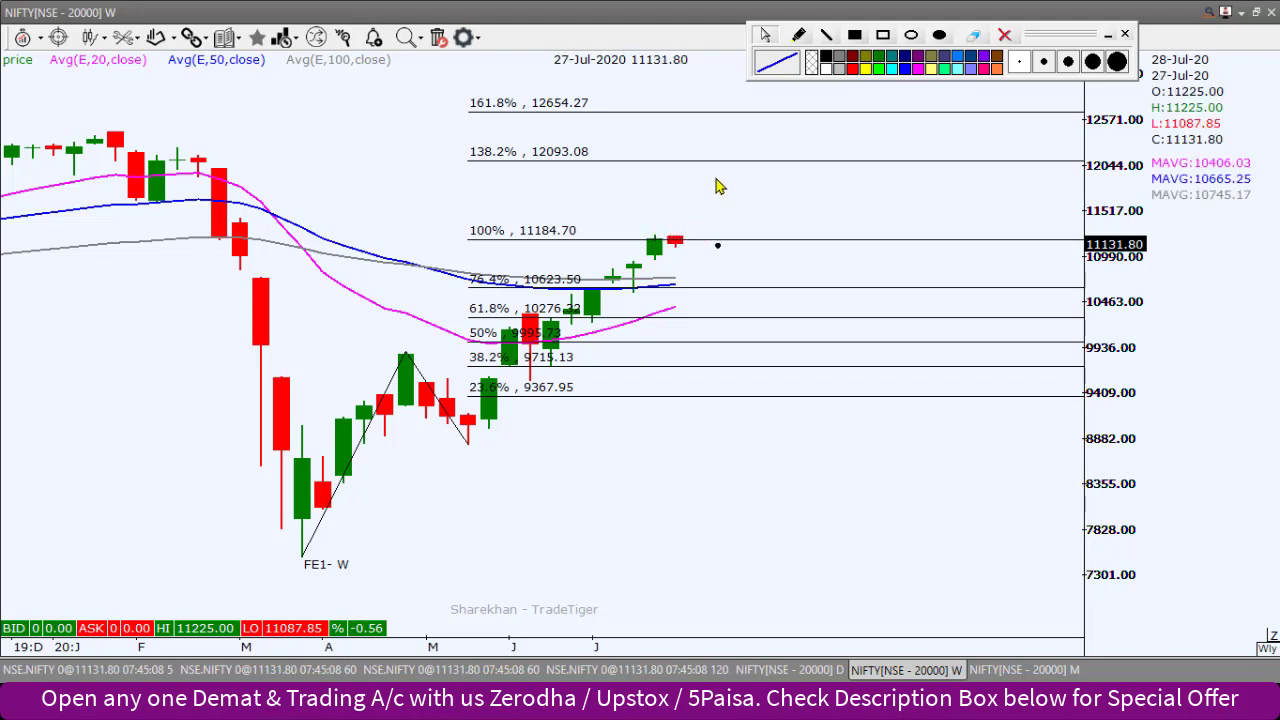
Step: Delete the Fibonacci levels from the weekly chart and switch to the daily NIFTY chart
{"action": "left_click", "coordinate": [751, 293]}
{"action": "key", "text": "Delete"}
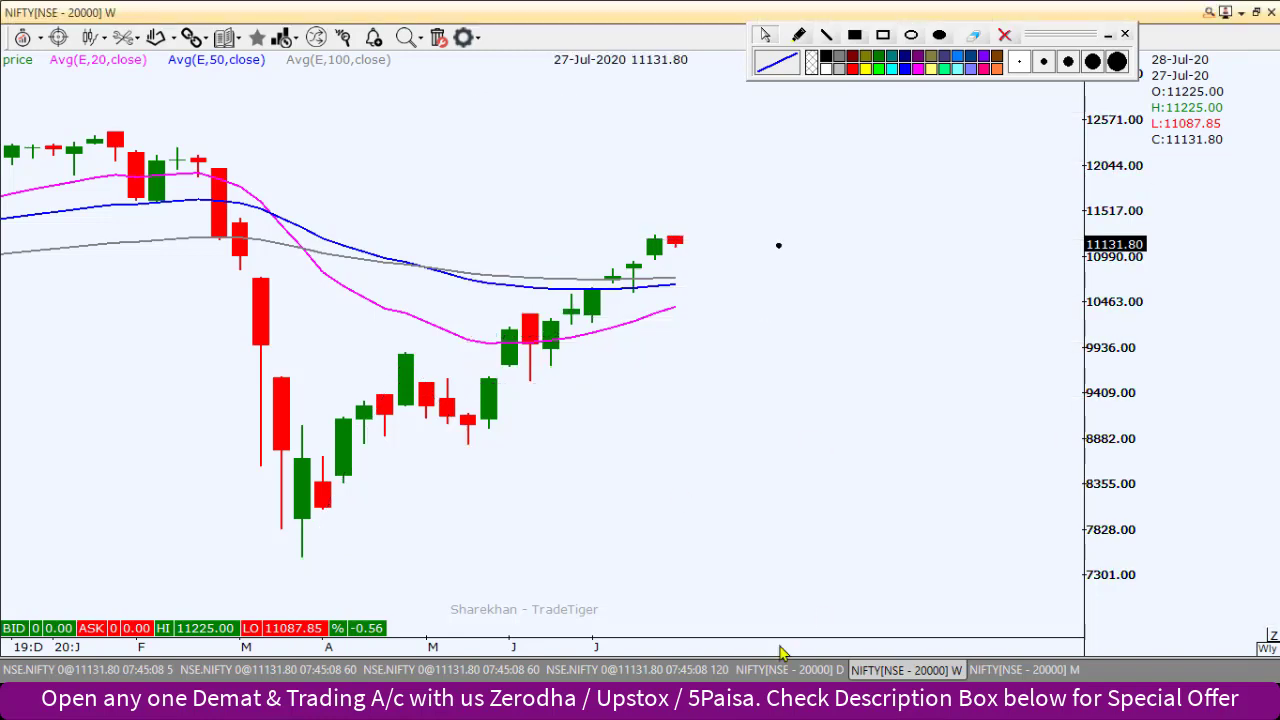
{"action": "left_click", "coordinate": [790, 669]}
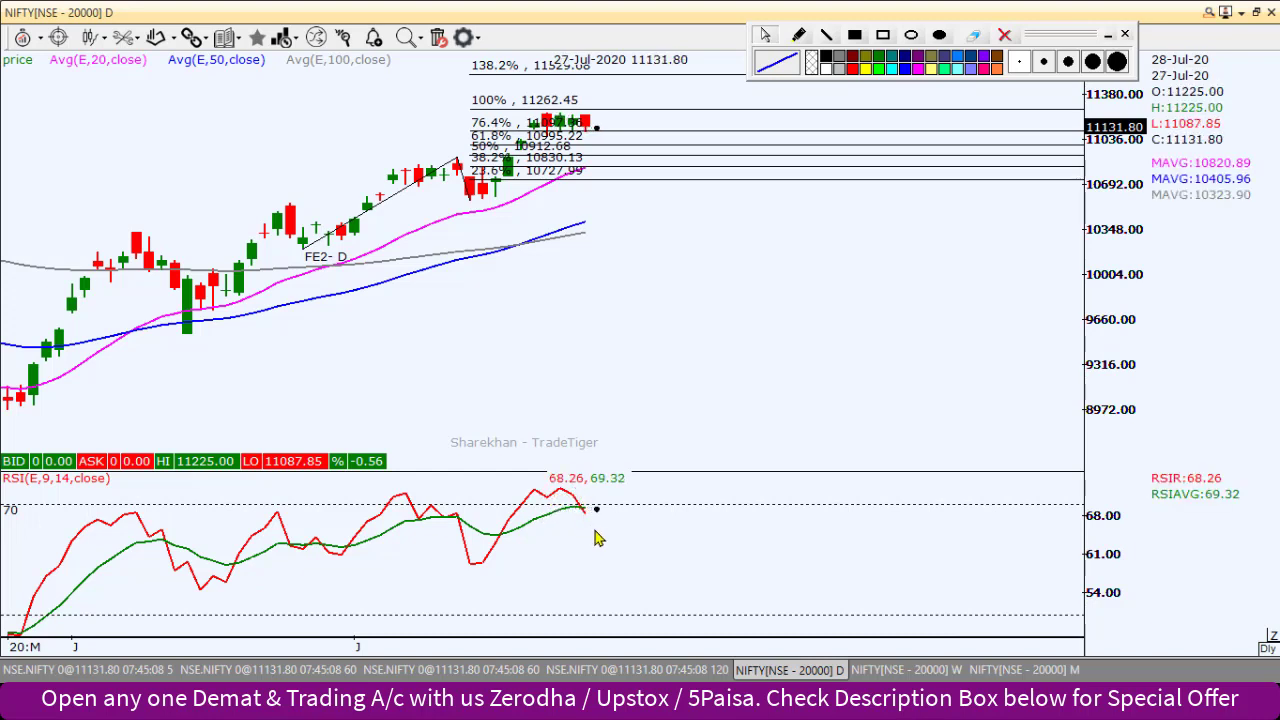
Step: Choose the filled rectangle tool, then pan and zoom the daily chart to the latest candles
{"action": "scroll", "coordinate": [594, 524], "scroll_direction": "up", "scroll_amount": 1}
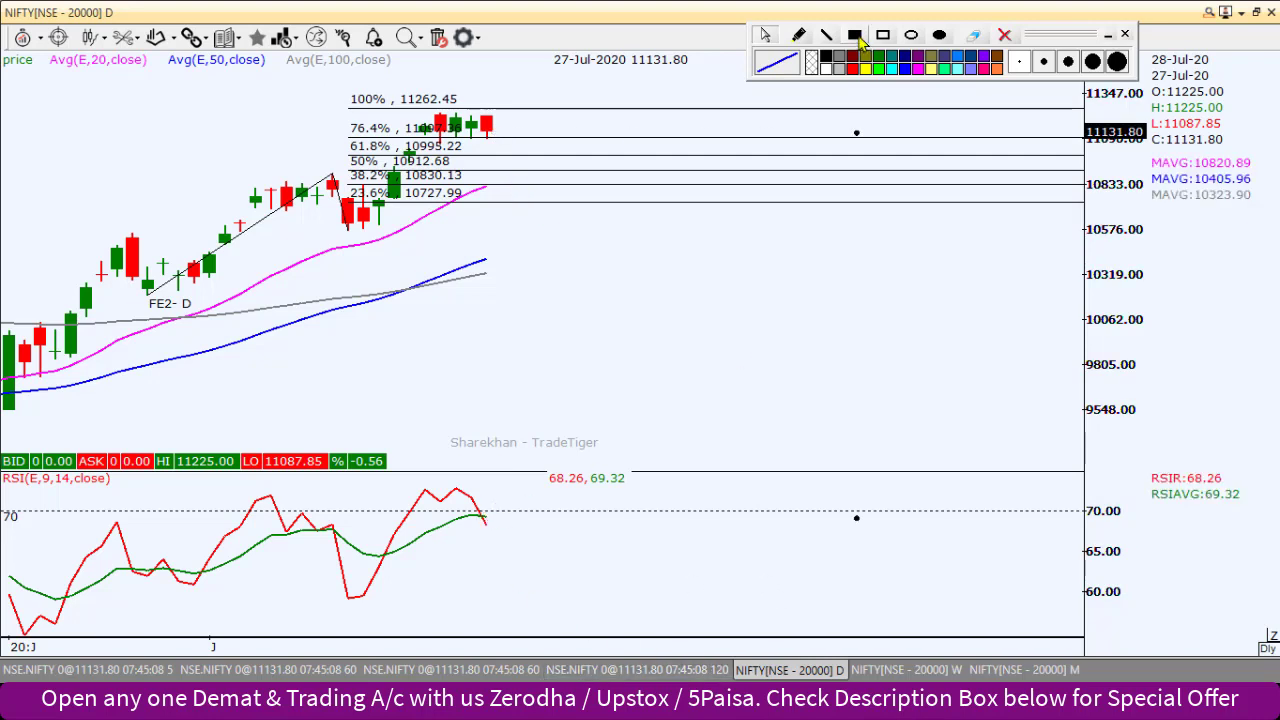
{"action": "left_click", "coordinate": [862, 68]}
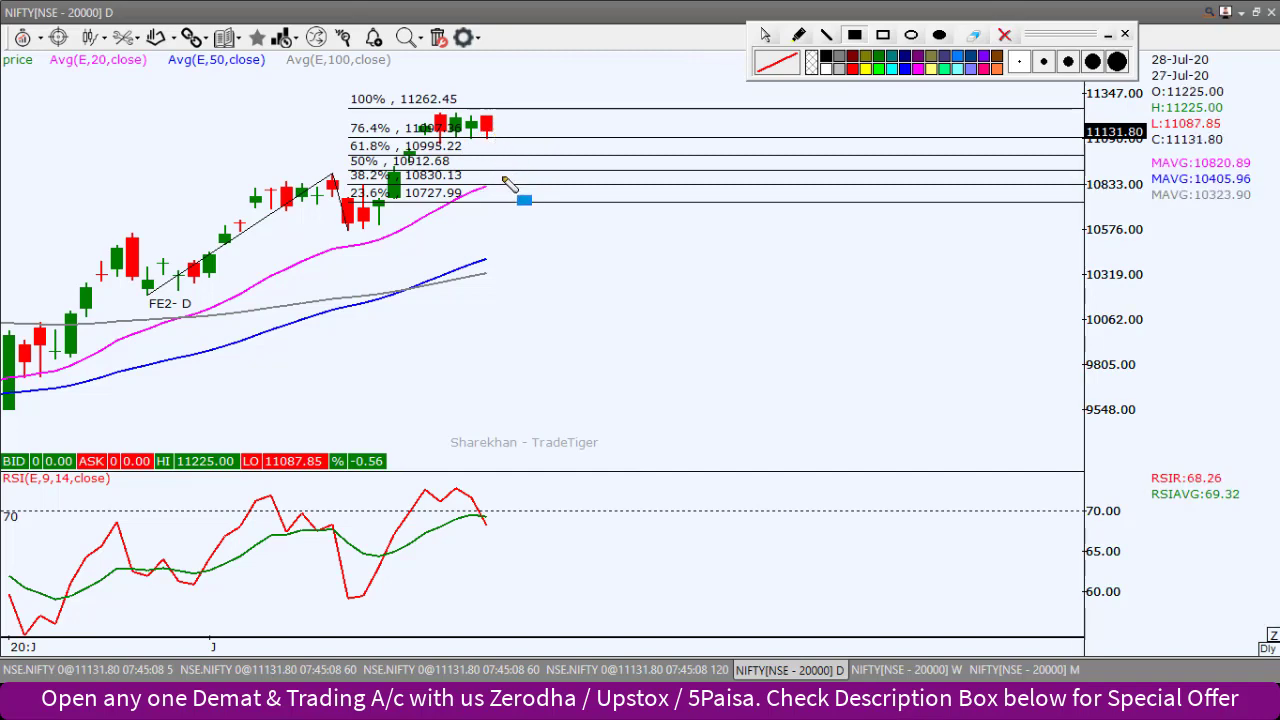
{"action": "left_click", "coordinate": [770, 38]}
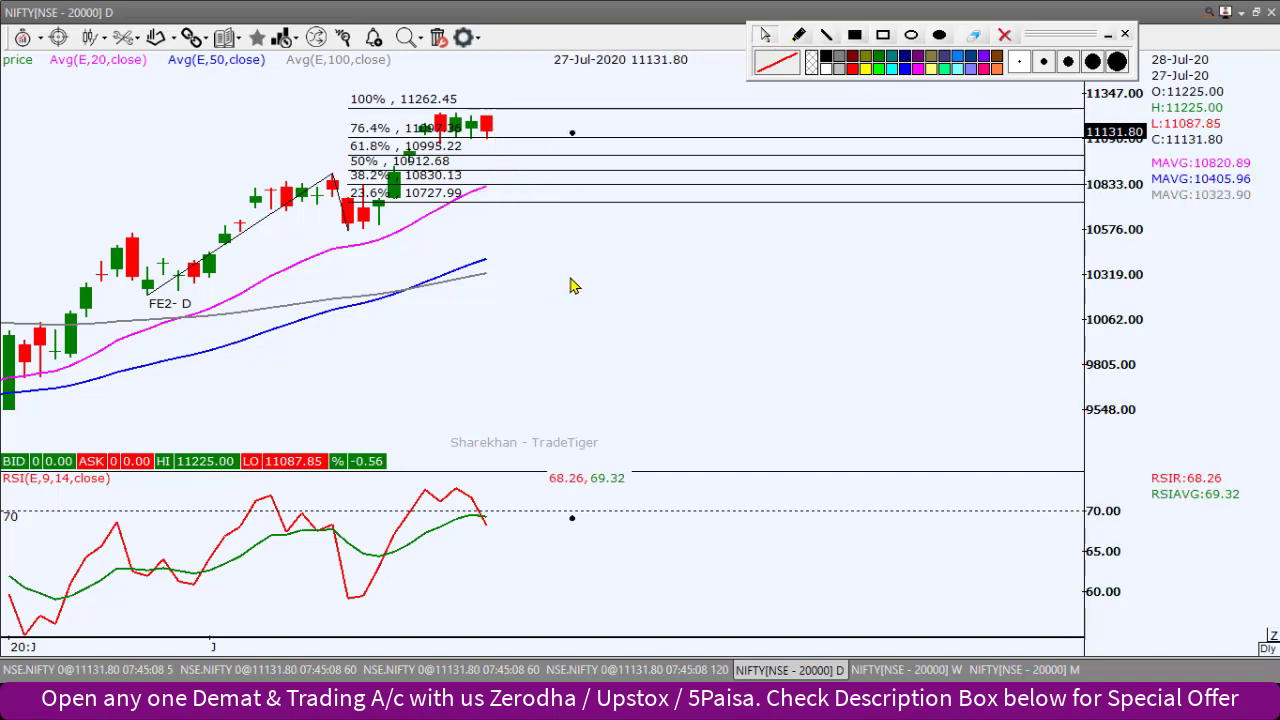
{"action": "left_click_drag", "start_coordinate": [569, 283], "coordinate": [760, 303]}
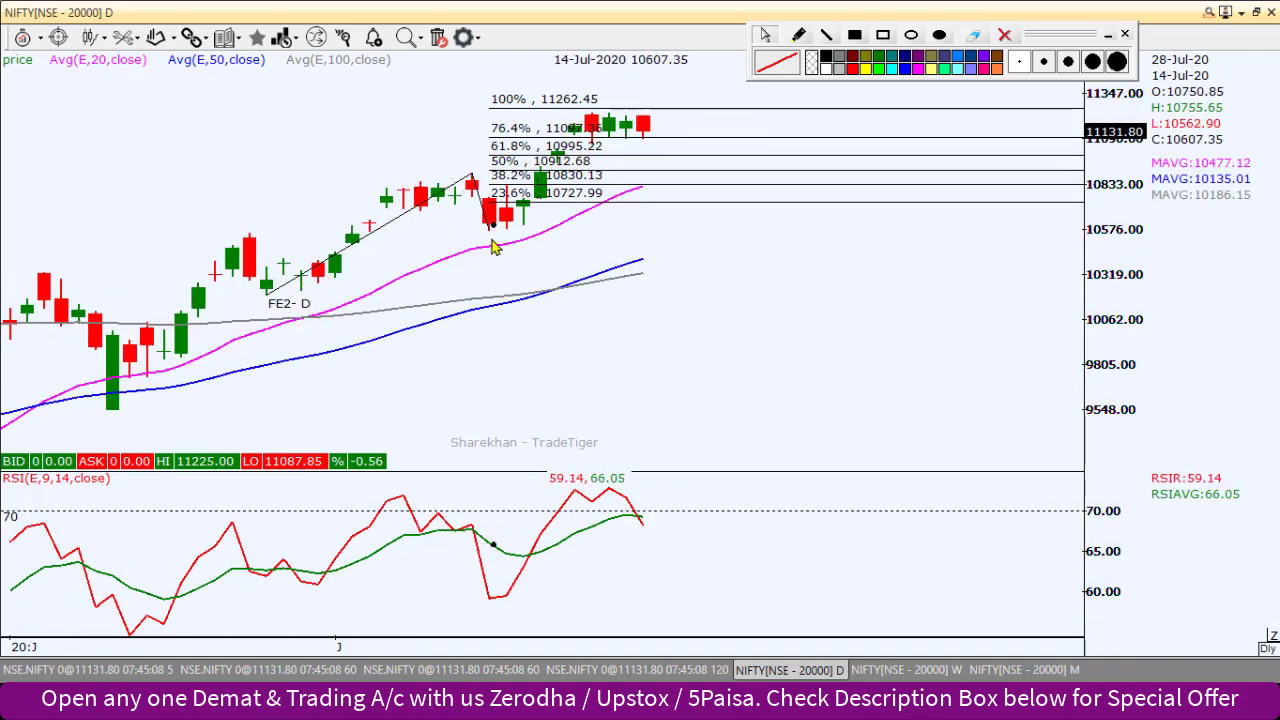
{"action": "left_click_drag", "start_coordinate": [560, 246], "coordinate": [376, 200]}
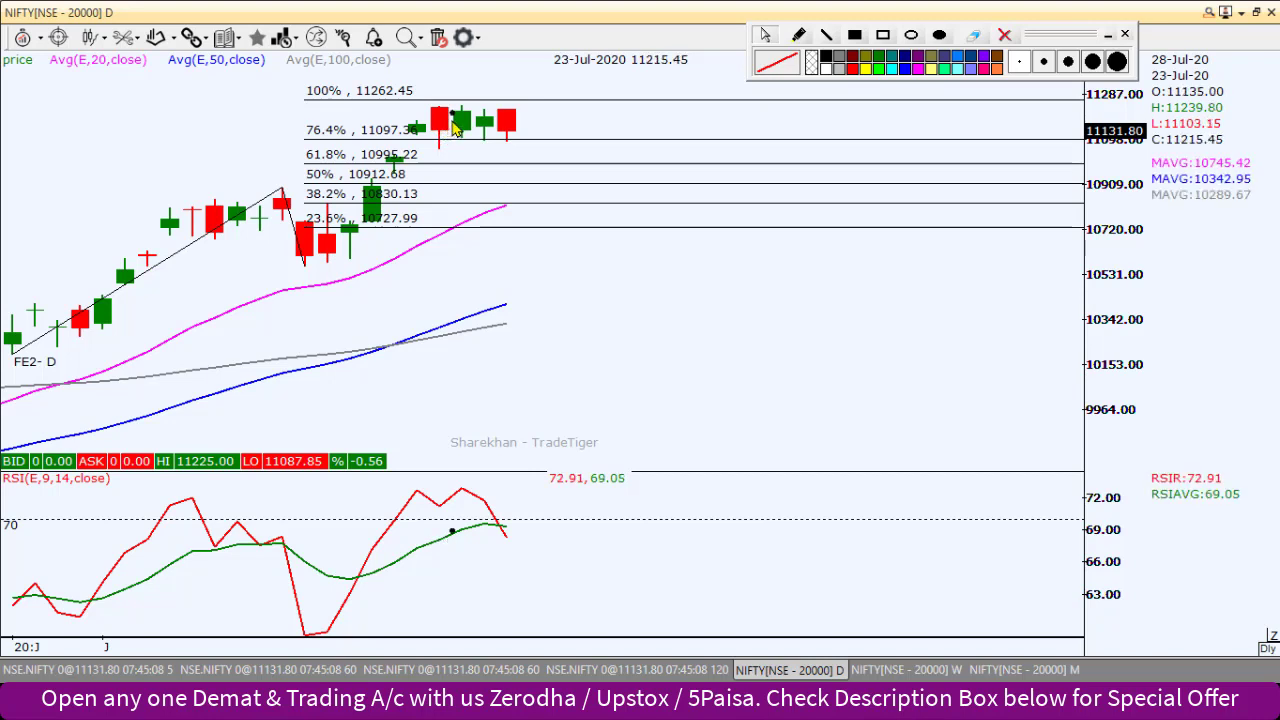
{"action": "scroll", "coordinate": [484, 135], "scroll_direction": "up", "scroll_amount": 1}
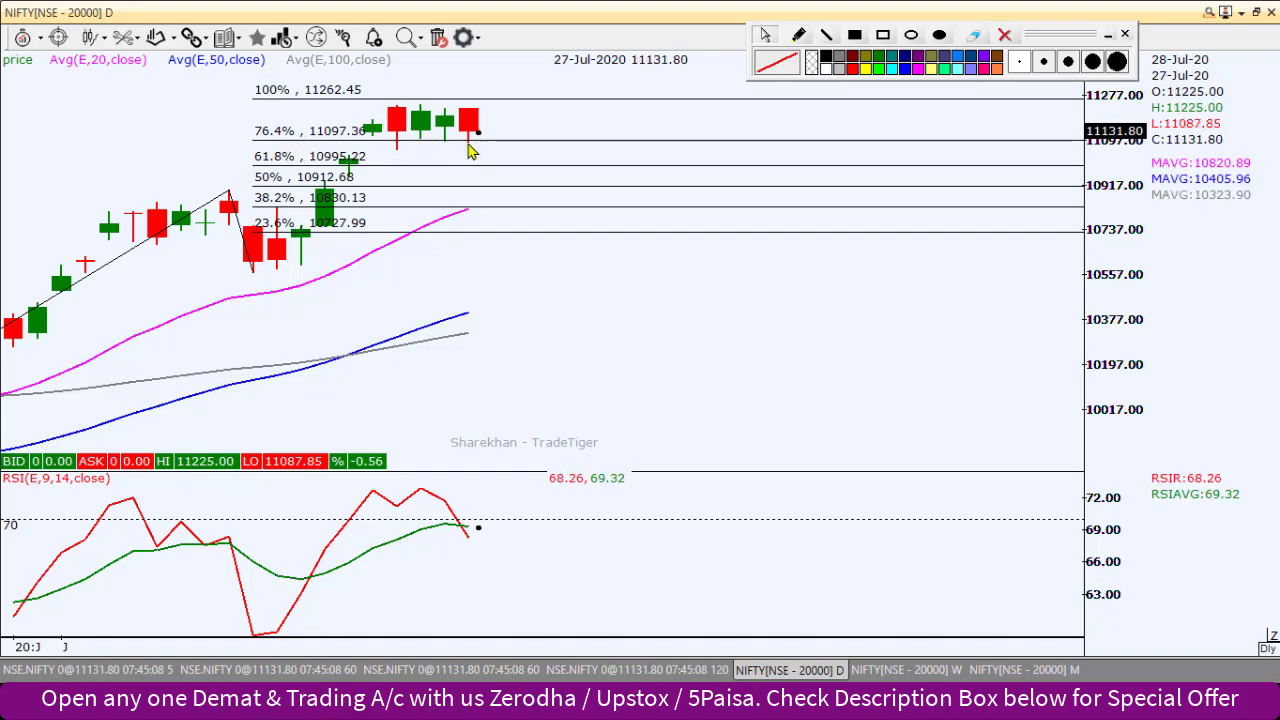
Step: Draw a red outline box around the latest top candles, then delete it
{"action": "left_click", "coordinate": [883, 35]}
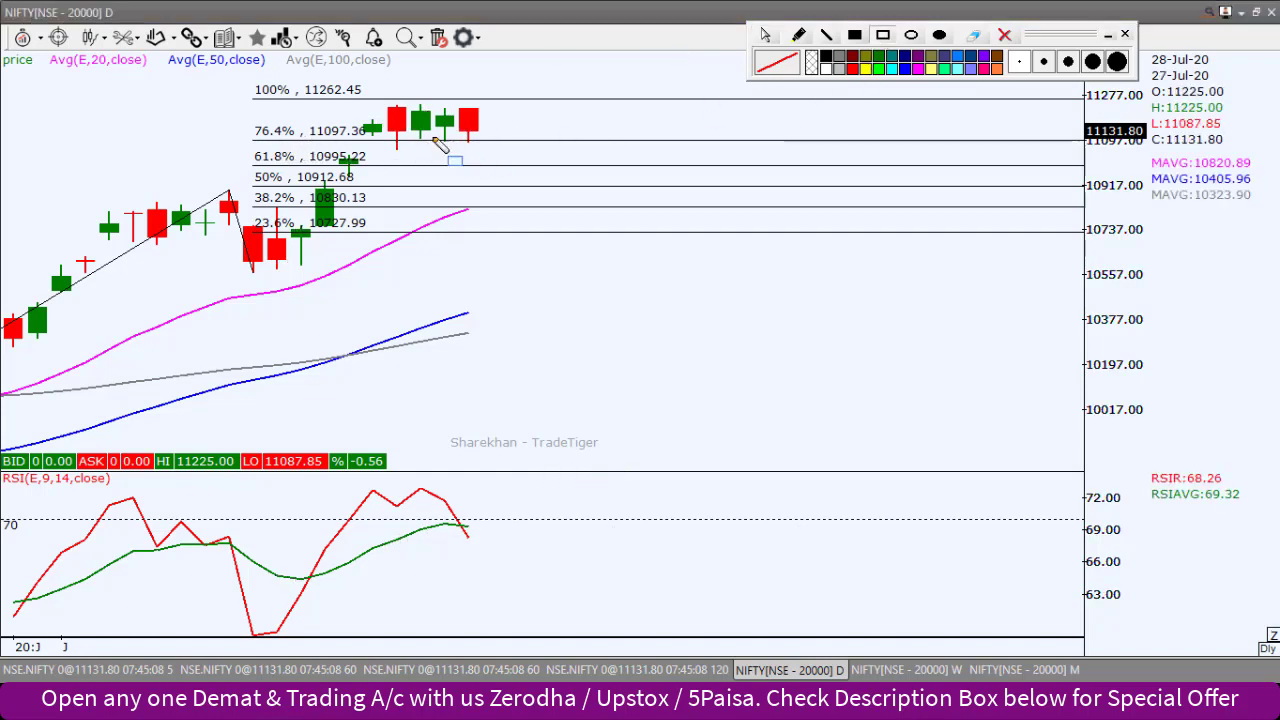
{"action": "left_click_drag", "start_coordinate": [387, 130], "coordinate": [470, 150]}
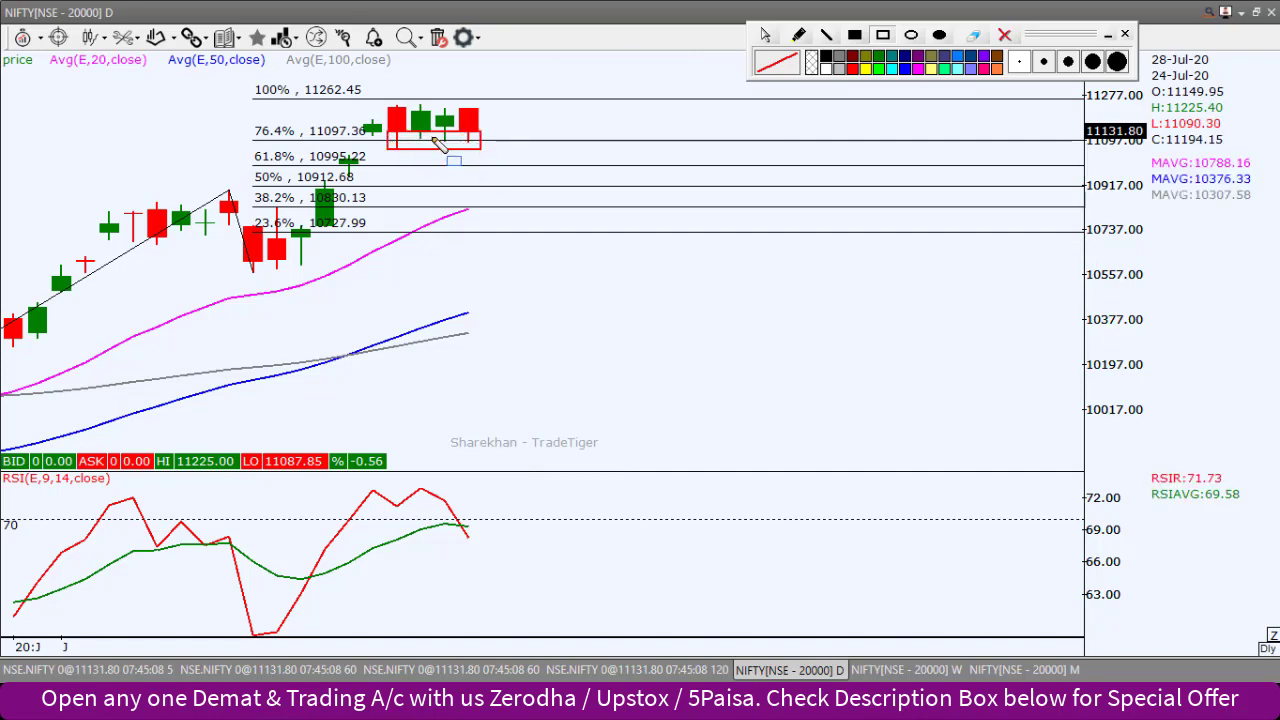
{"action": "left_click", "coordinate": [765, 36]}
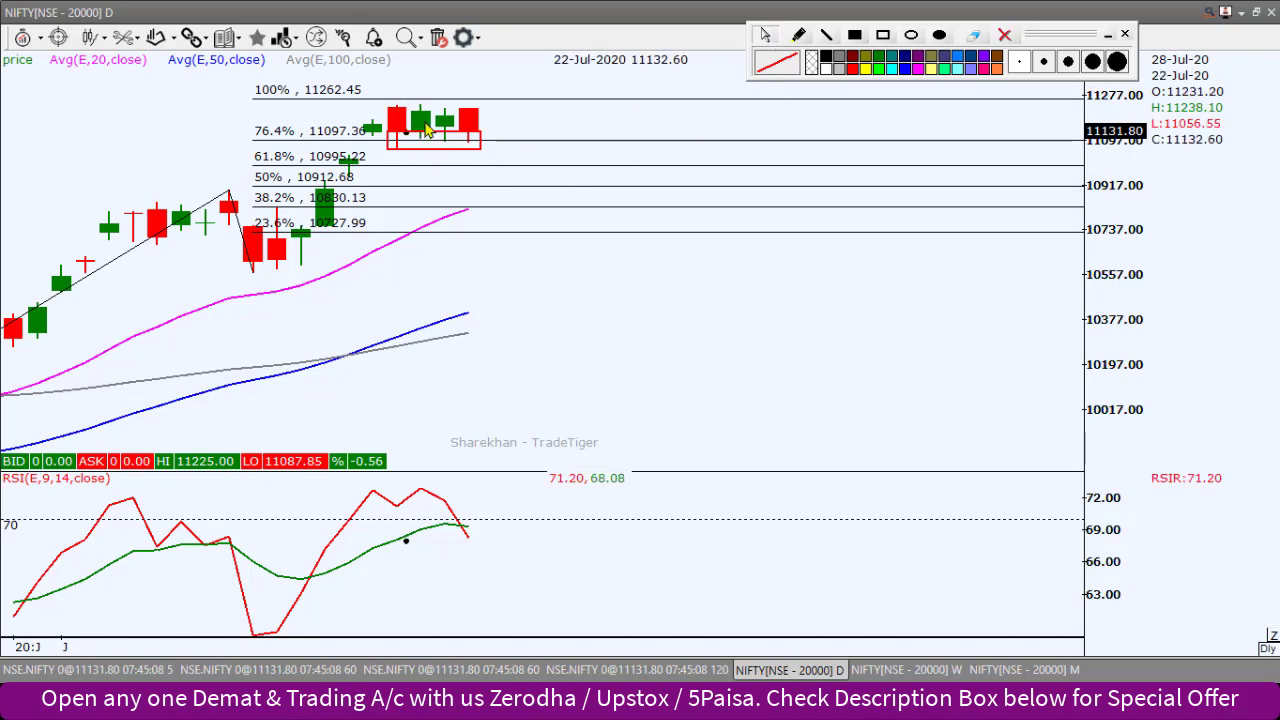
{"action": "key", "text": "Delete"}
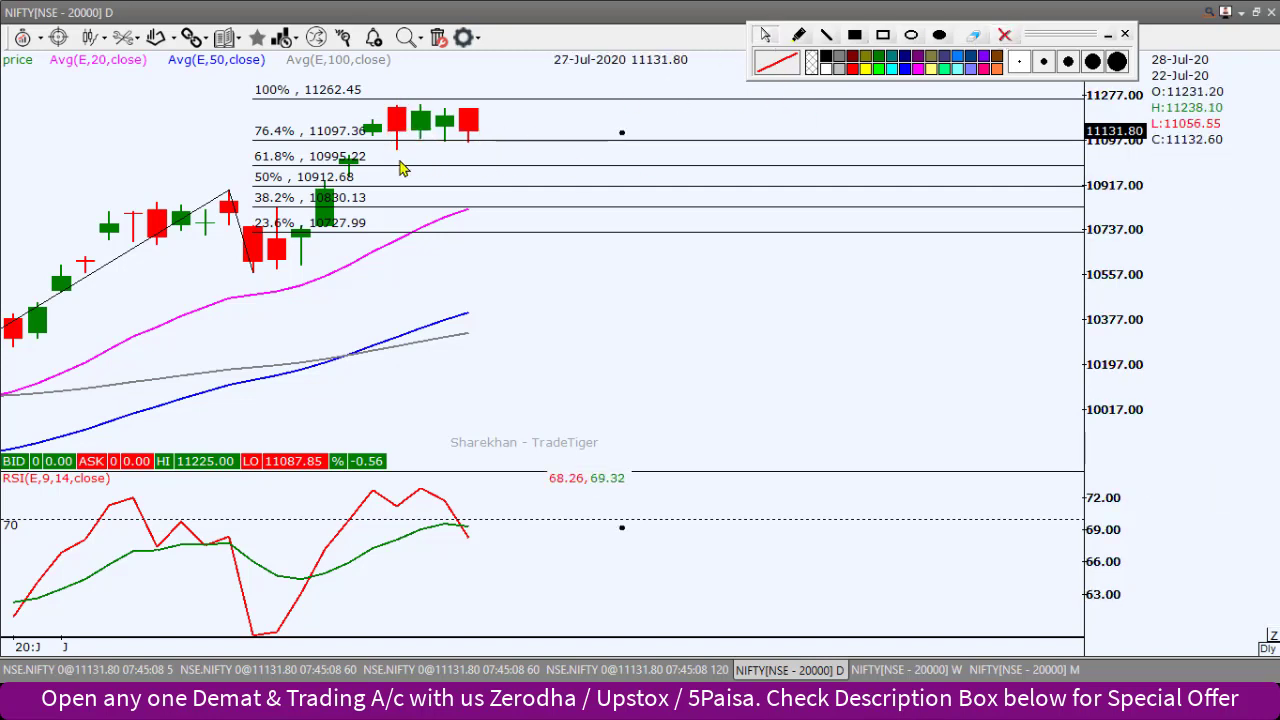
{"action": "left_click", "coordinate": [824, 36]}
{"action": "left_click_drag", "start_coordinate": [397, 104], "coordinate": [537, 103]}
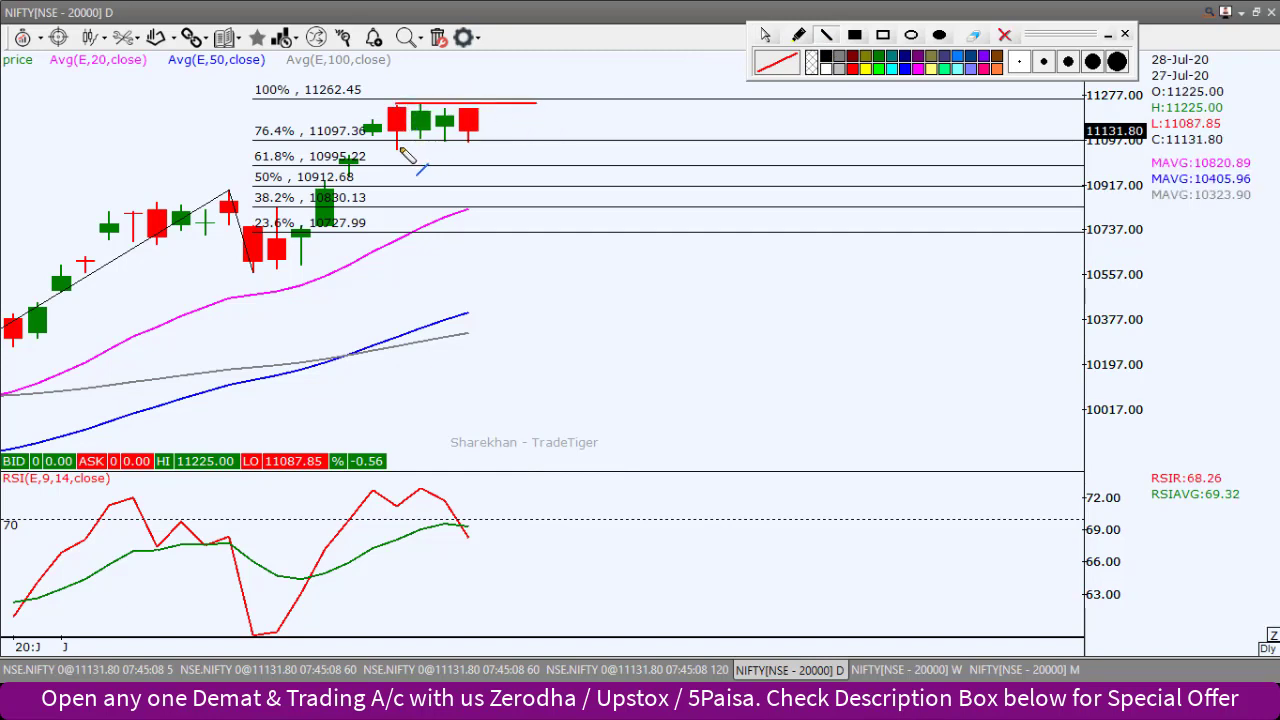
{"action": "left_click_drag", "start_coordinate": [398, 148], "coordinate": [530, 148]}
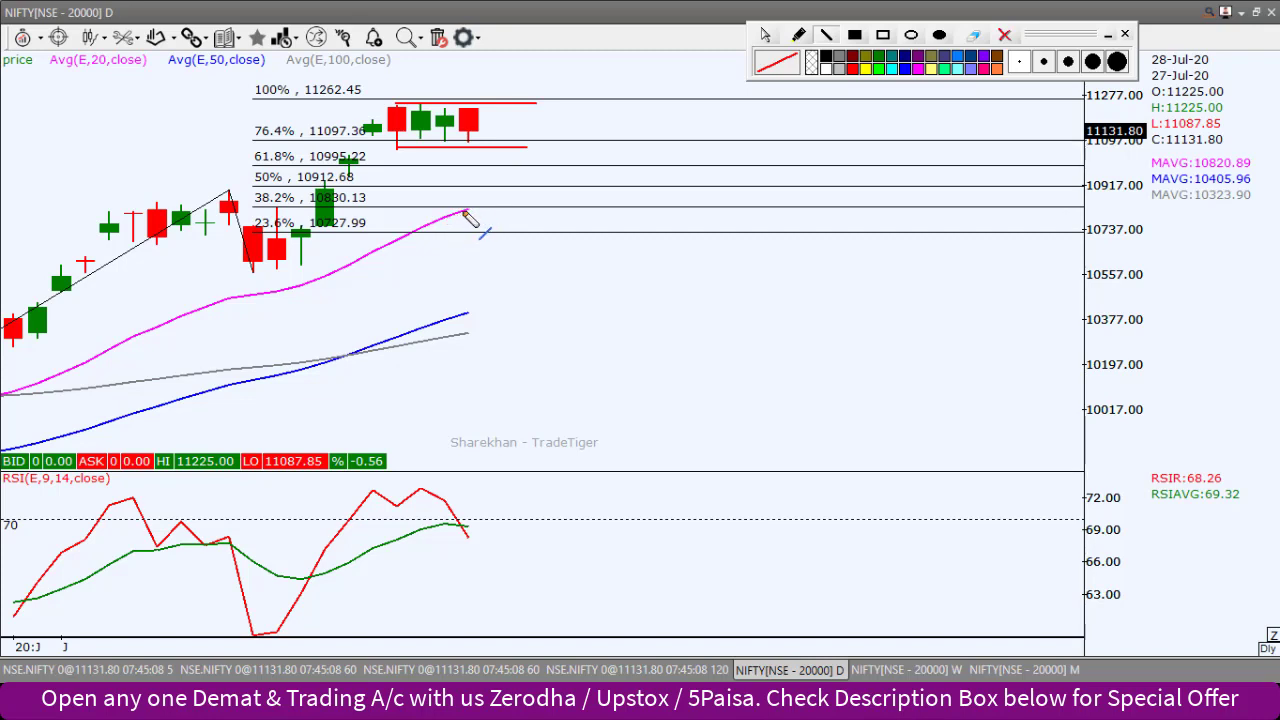
{"action": "left_click", "coordinate": [764, 36]}
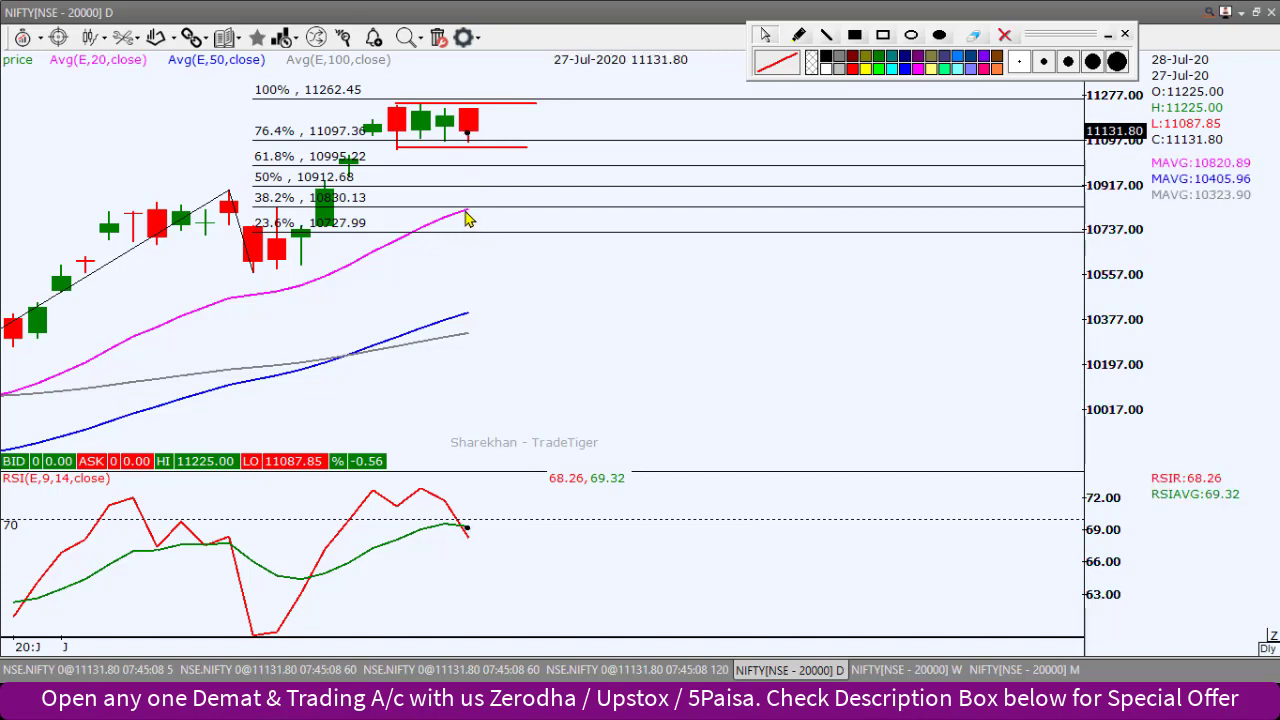
{"action": "left_click", "coordinate": [1004, 35]}
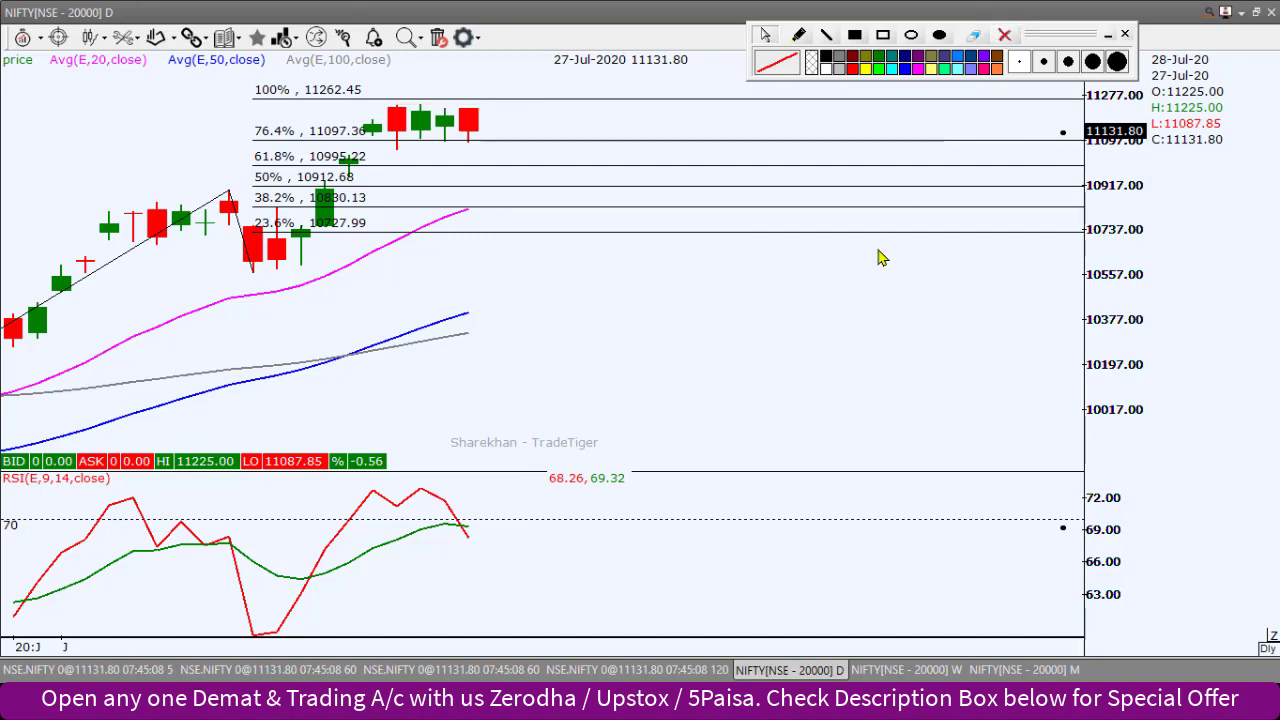
Step: Zoom the daily chart in and out, then switch to the 60-minute NSE.NIFTY chart
{"action": "scroll", "coordinate": [880, 252], "scroll_direction": "down", "scroll_amount": 1}
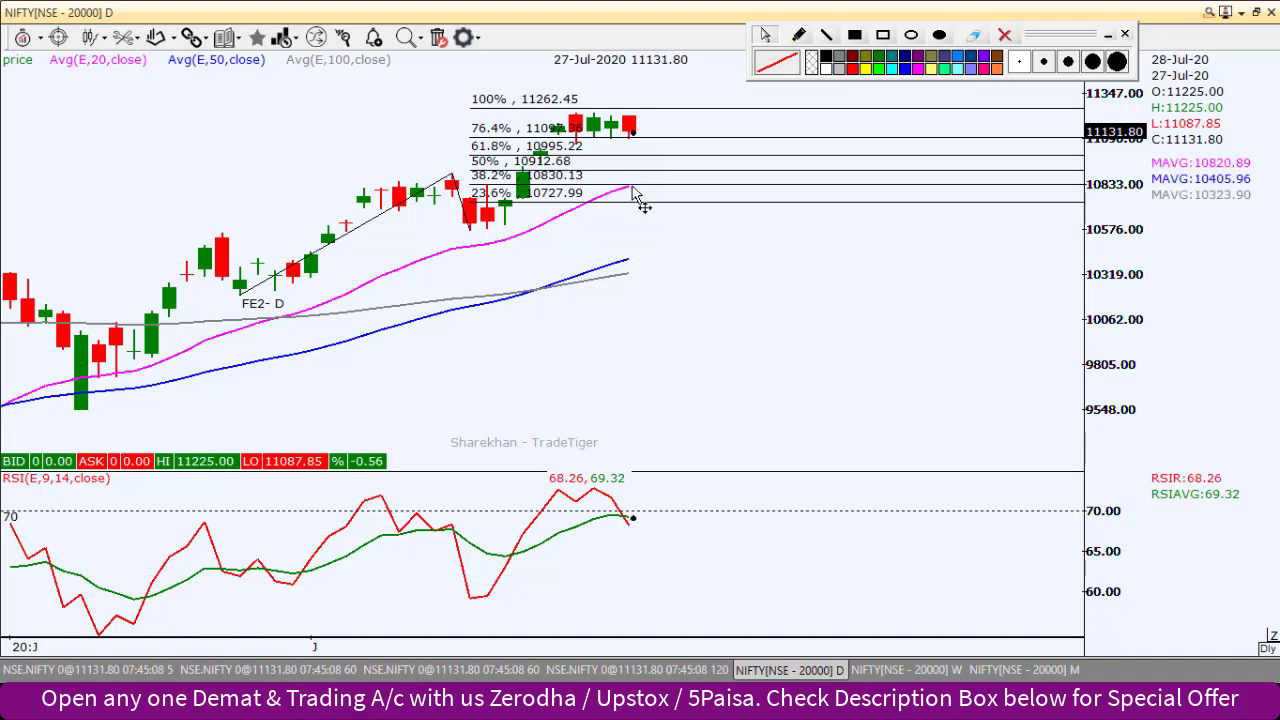
{"action": "scroll", "coordinate": [634, 194], "scroll_direction": "up", "scroll_amount": 2}
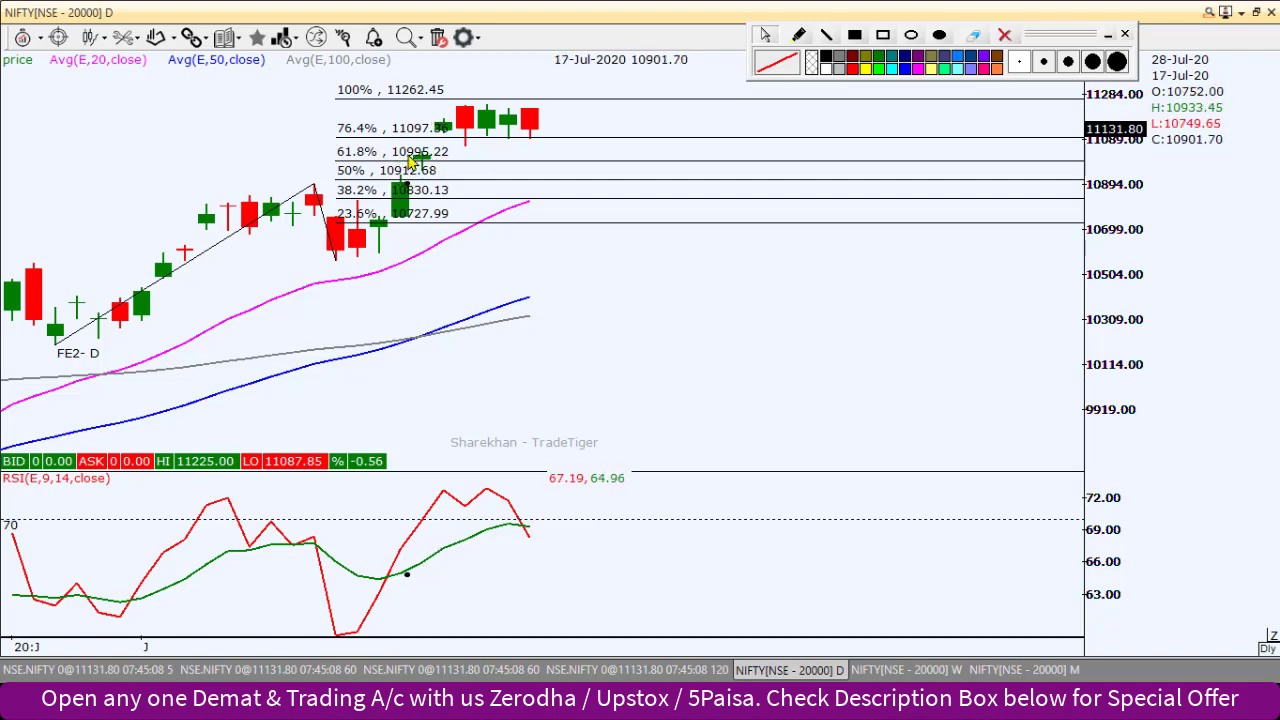
{"action": "scroll", "coordinate": [405, 162], "scroll_direction": "up", "scroll_amount": 2}
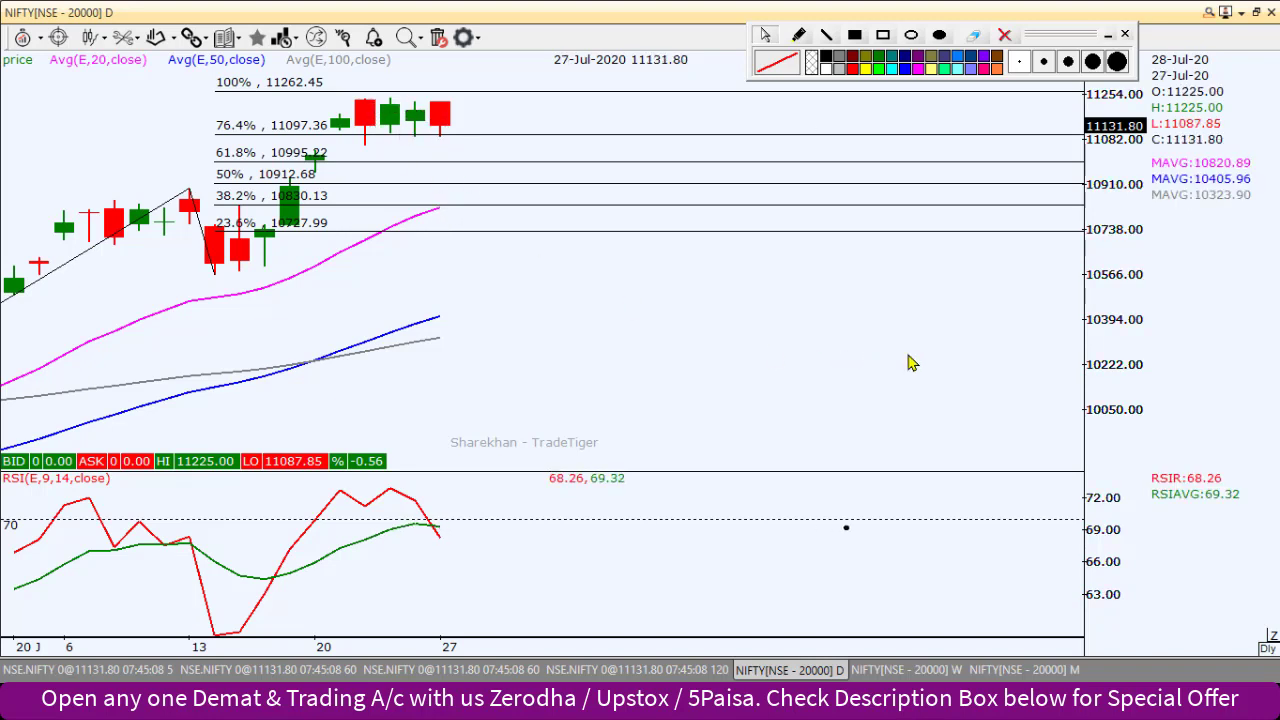
{"action": "scroll", "coordinate": [1010, 318], "scroll_direction": "down", "scroll_amount": 2}
{"action": "scroll", "coordinate": [1010, 318], "scroll_direction": "down", "scroll_amount": 2}
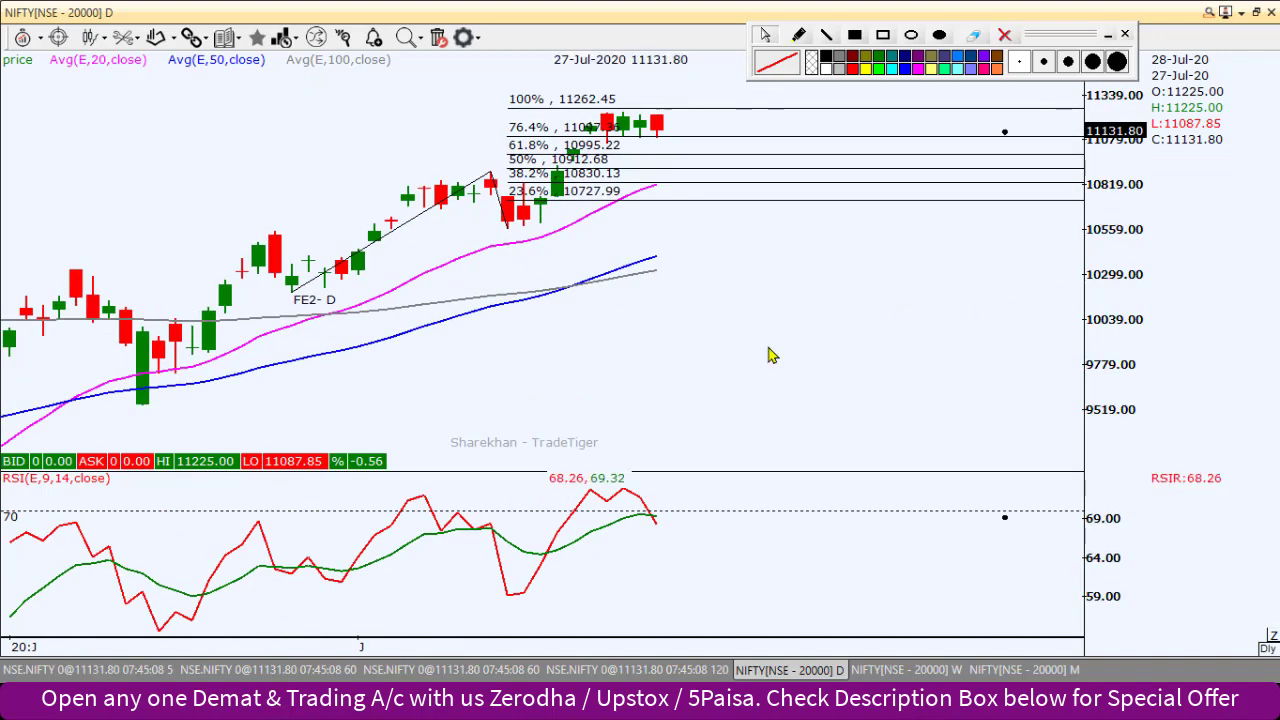
{"action": "left_click", "coordinate": [325, 670]}
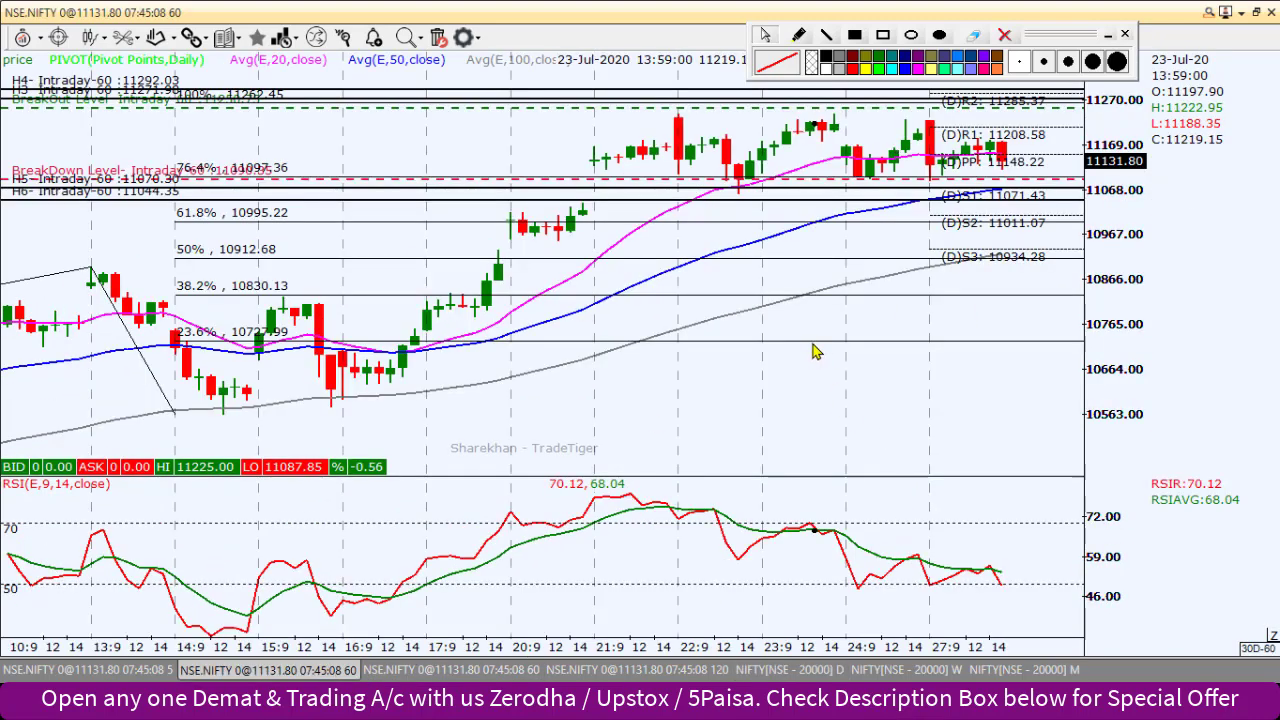
Step: Sketch a freehand zigzag over recent price swings and a falling trendline across the RSI peaks
{"action": "left_click_drag", "start_coordinate": [912, 399], "coordinate": [686, 394]}
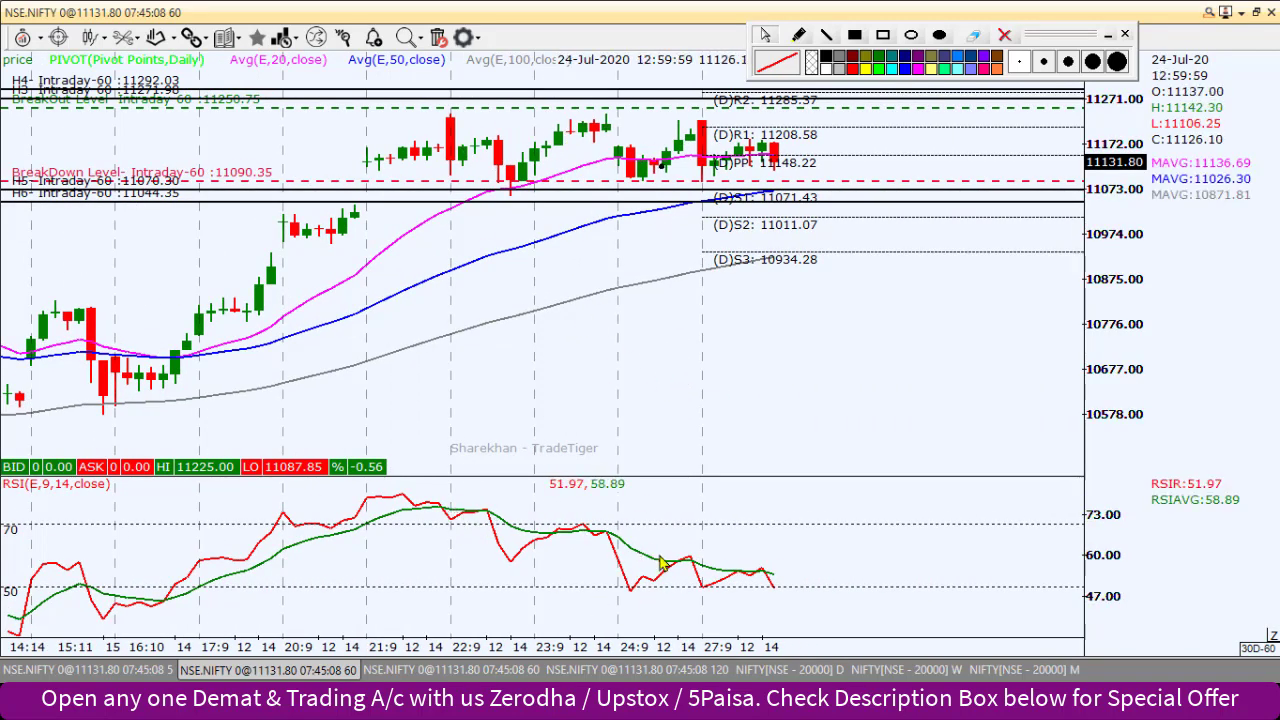
{"action": "left_click", "coordinate": [799, 35]}
{"action": "mouse_move", "coordinate": [378, 180]}
{"action": "left_mouse_down"}
{"action": "mouse_move", "coordinate": [455, 122]}
{"action": "mouse_move", "coordinate": [648, 160]}
{"action": "mouse_move", "coordinate": [697, 133]}
{"action": "mouse_move", "coordinate": [740, 155]}
{"action": "mouse_move", "coordinate": [768, 150]}
{"action": "left_mouse_up"}
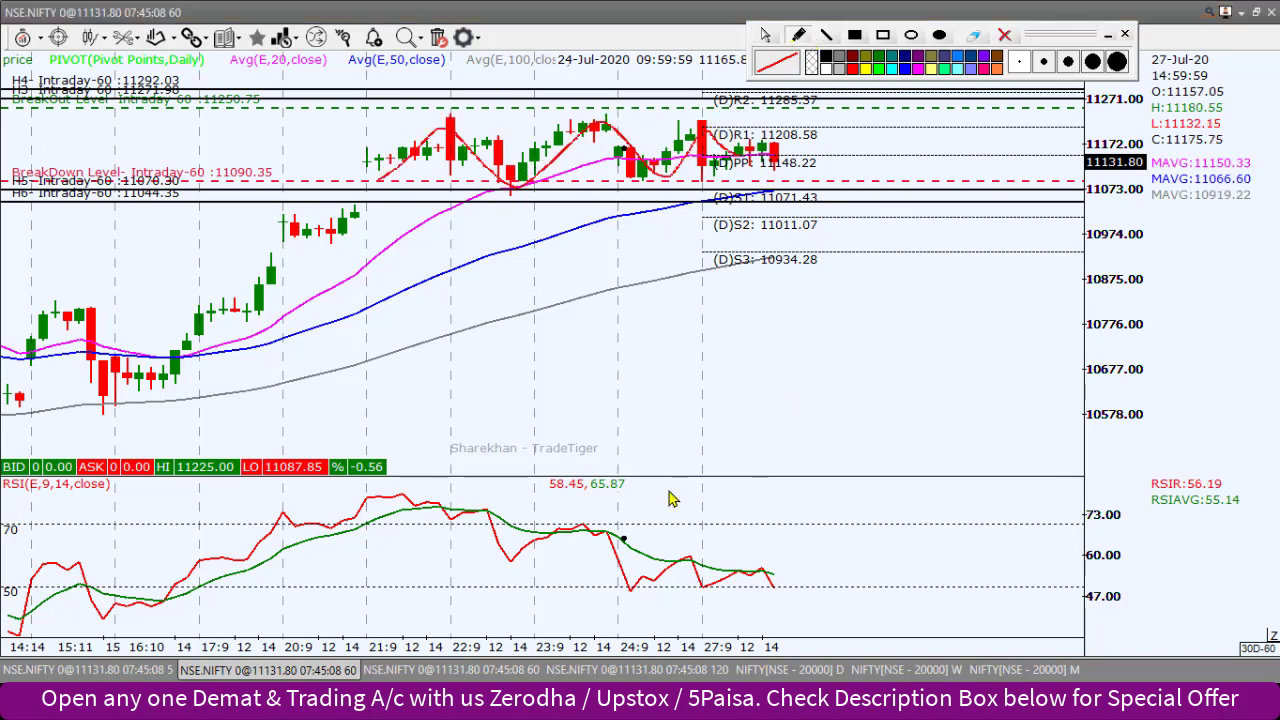
{"action": "left_click", "coordinate": [826, 35]}
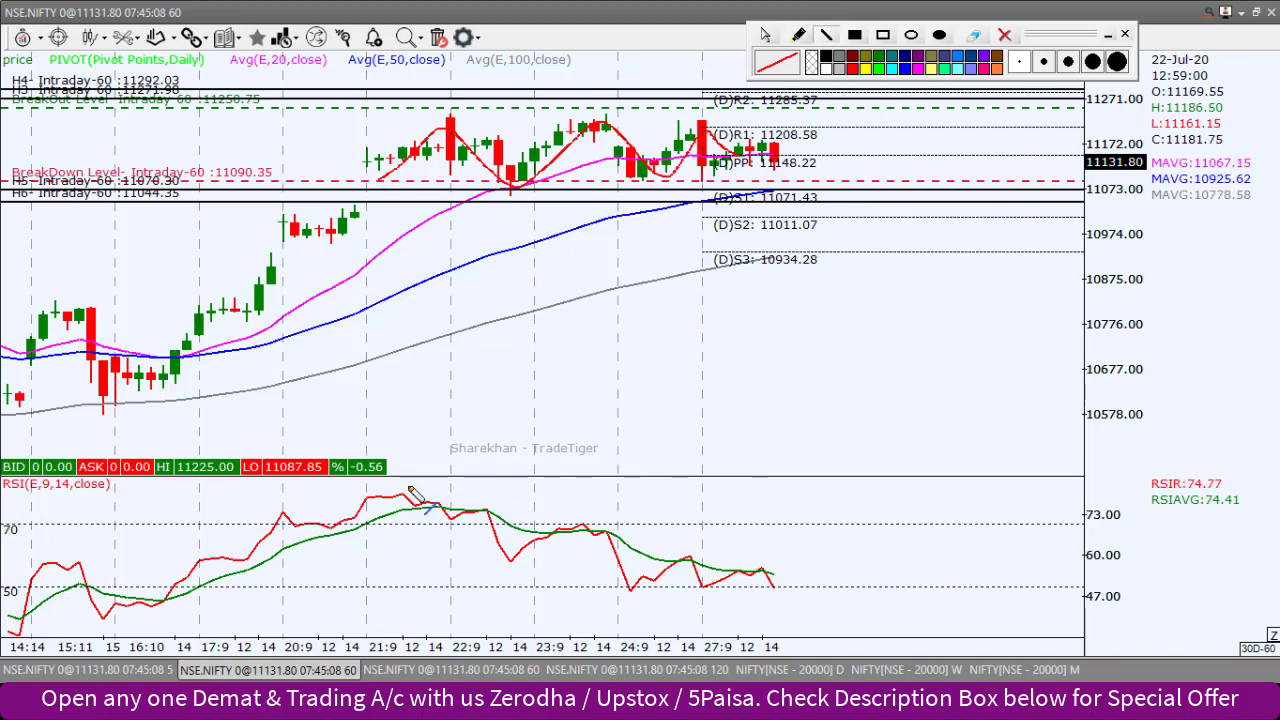
{"action": "left_click_drag", "start_coordinate": [401, 490], "coordinate": [770, 570]}
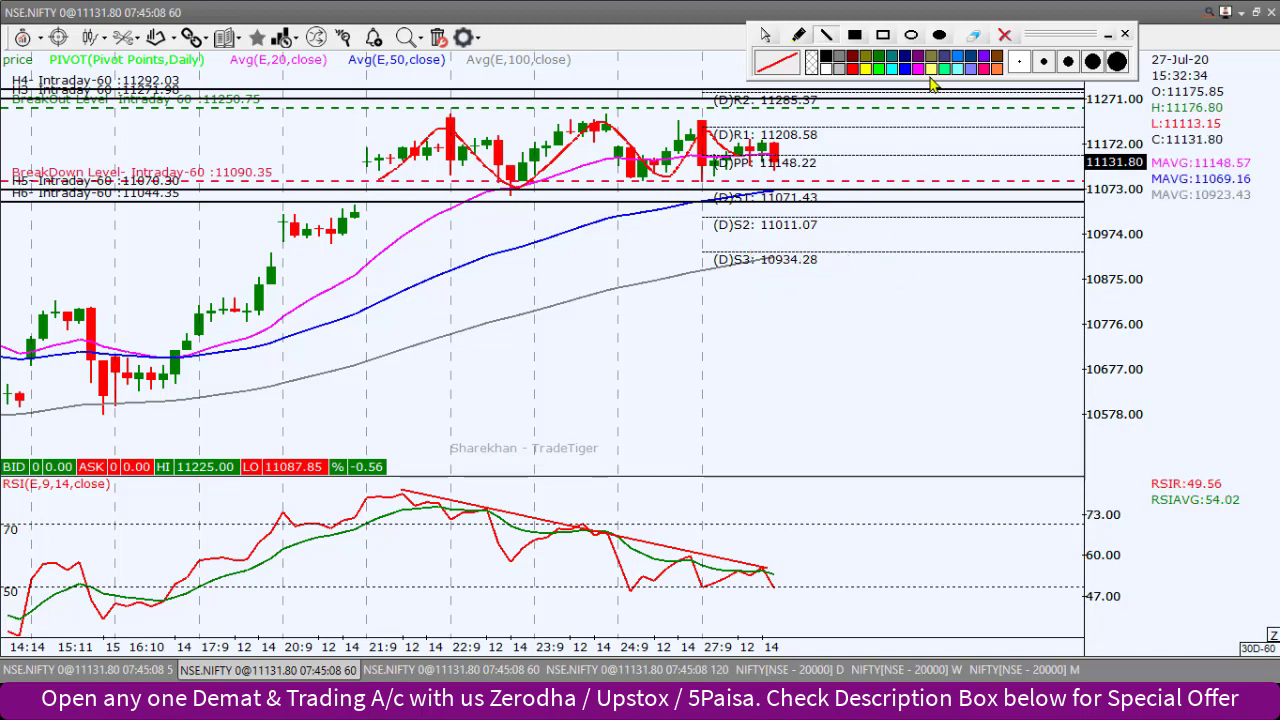
Step: Clear all drawings from the hourly chart and switch to the other 60-minute Nifty chart
{"action": "left_click", "coordinate": [1006, 36]}
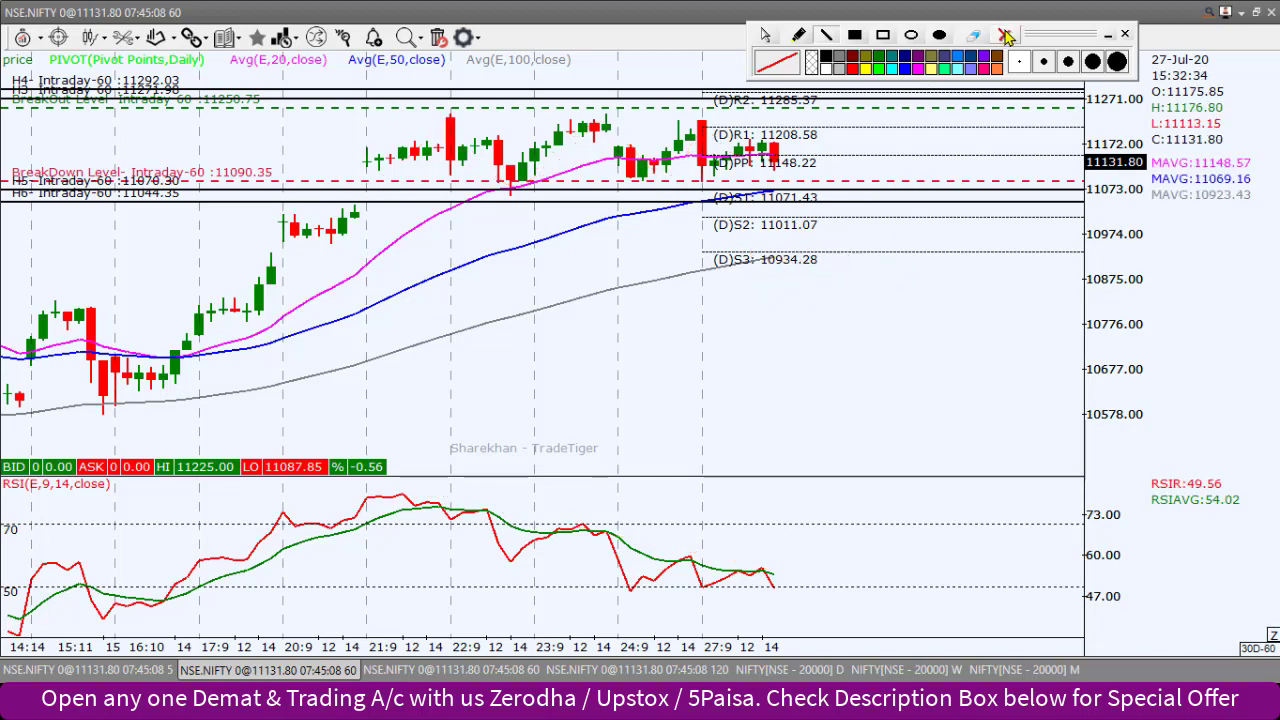
{"action": "left_click", "coordinate": [767, 36]}
{"action": "left_click", "coordinate": [531, 670]}
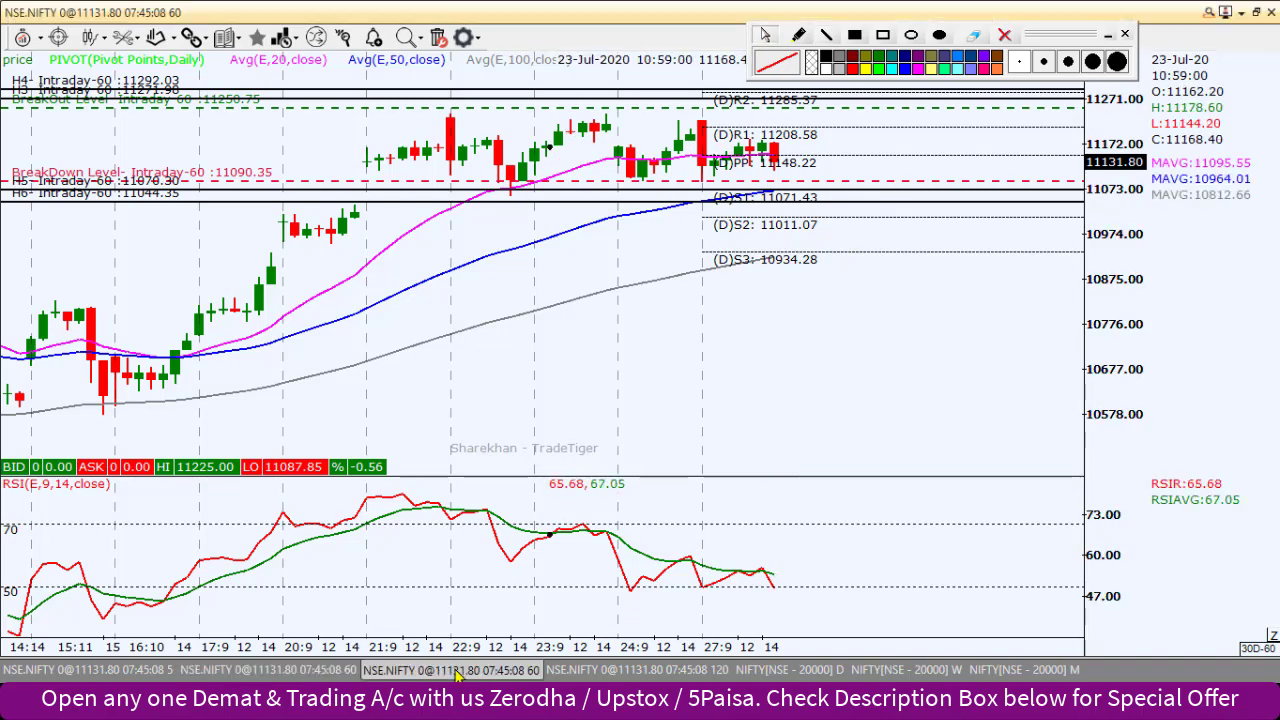
Step: Zoom in and back out on the hourly Nifty chart
{"action": "scroll", "coordinate": [812, 514], "scroll_direction": "up", "scroll_amount": 4}
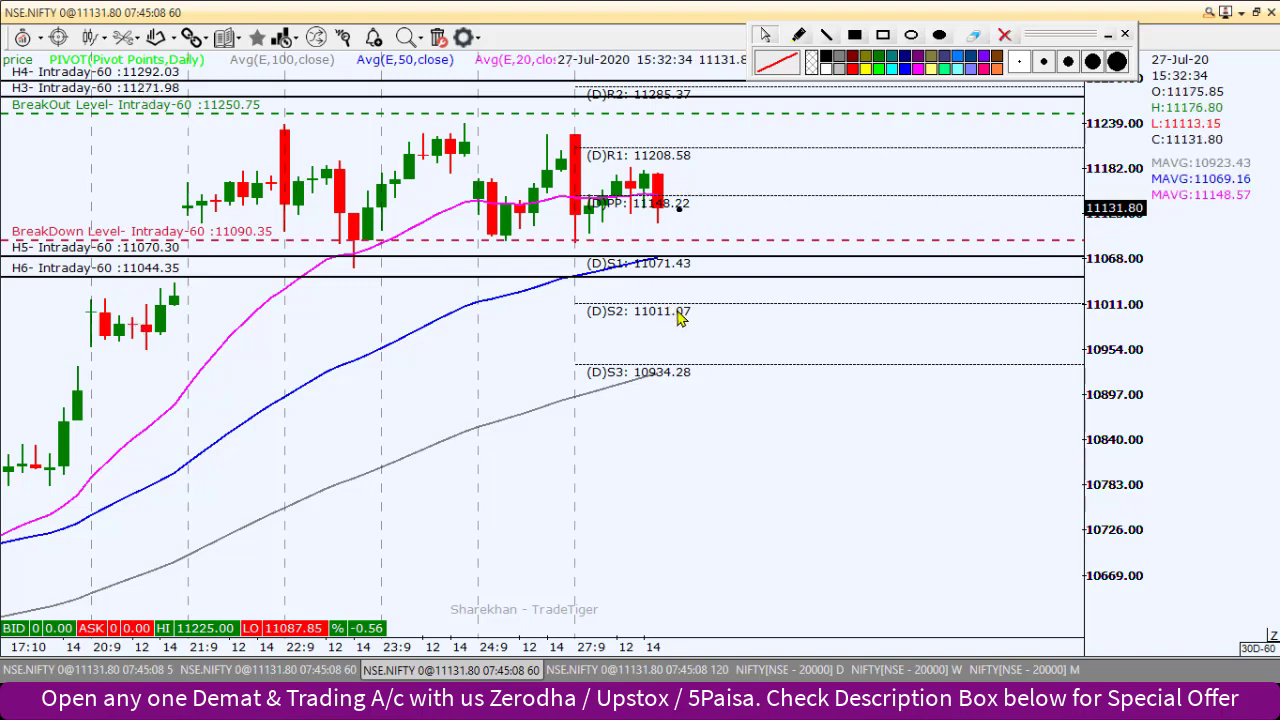
{"action": "scroll", "coordinate": [680, 314], "scroll_direction": "down", "scroll_amount": 2}
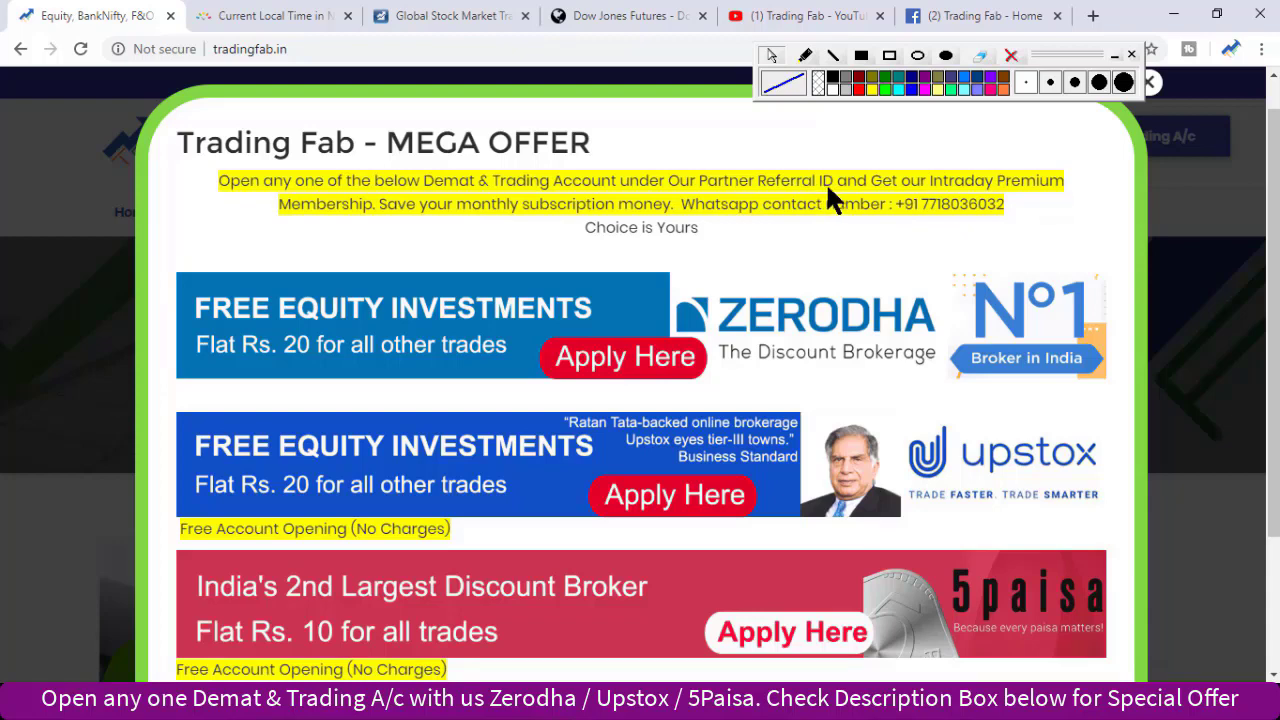
{"action": "left_click", "coordinate": [668, 370]}
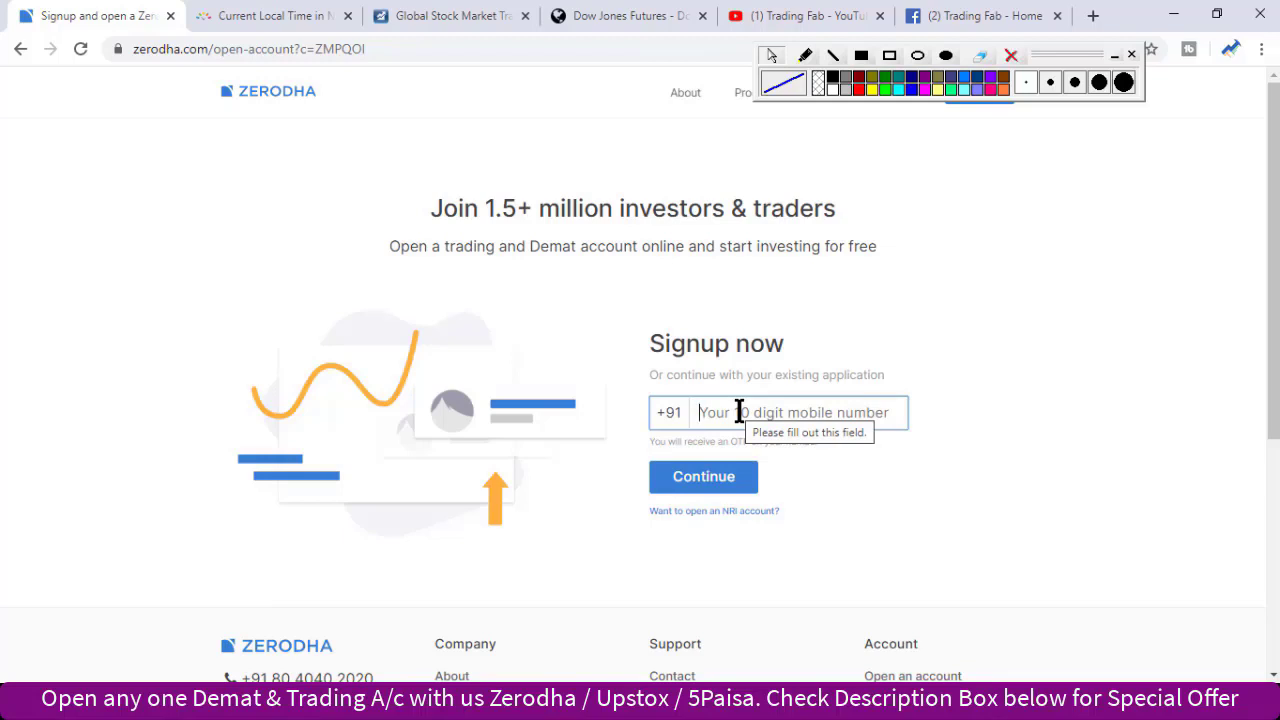
{"action": "left_click", "coordinate": [30, 46]}
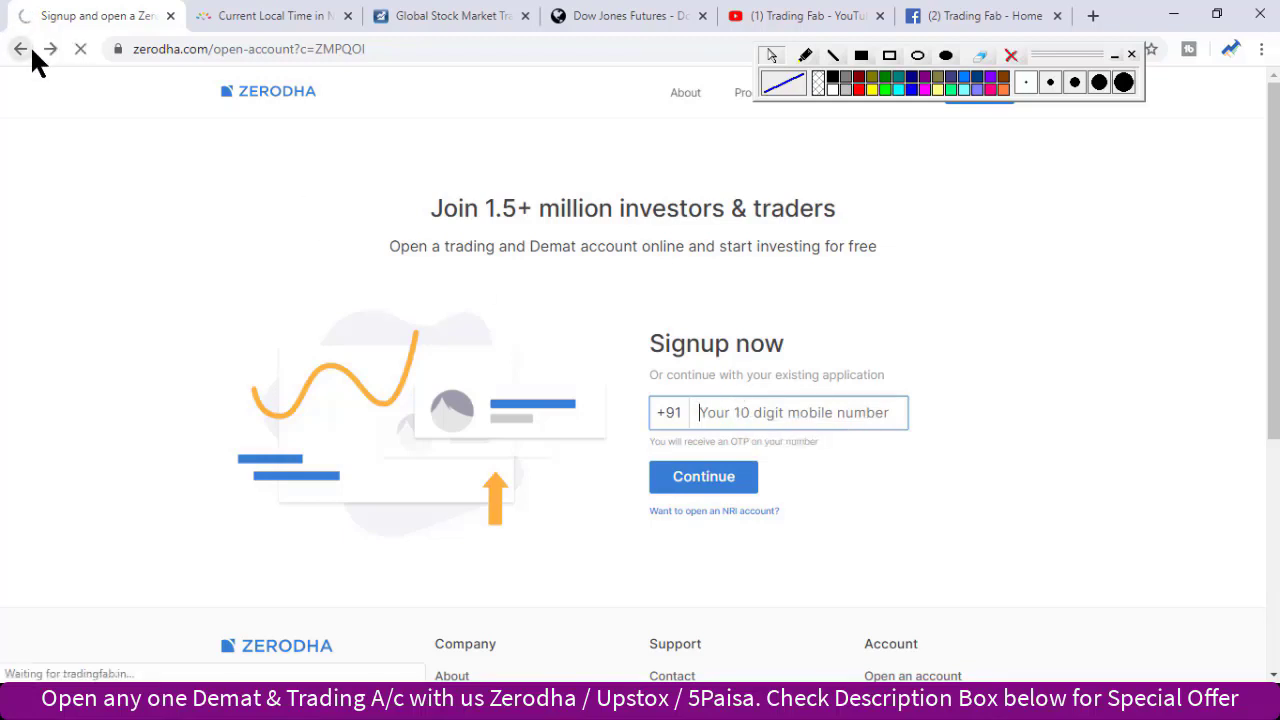